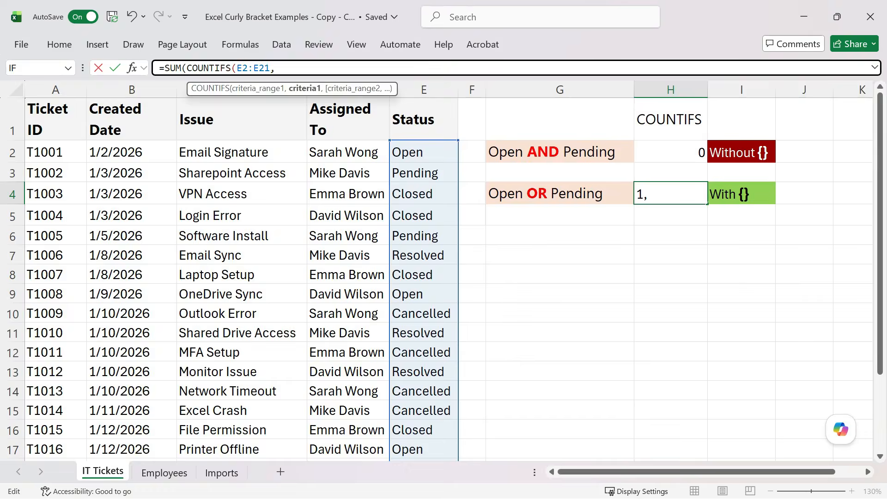
Step: Complete the H4 formula as =SUM(COUNTIFS(E2:E21,{"Open";"Pending"}))
text({"Open";"Pending"})))
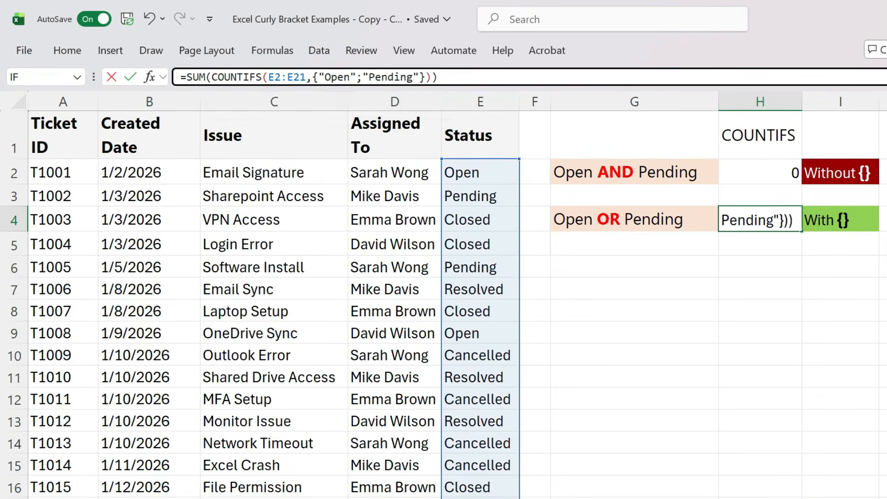
key(ctrl+Return)
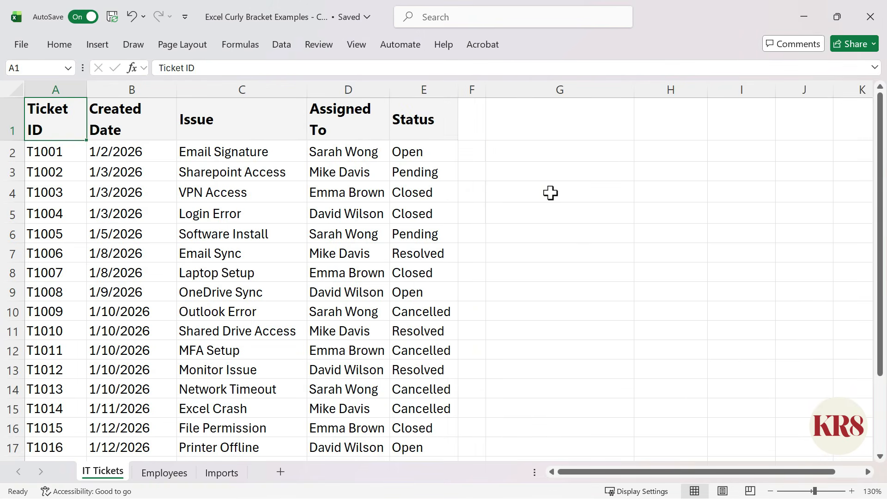
Step: Enter the label "Open OR Pending" in G2 and the heading "COUNTIFS" in H1 beside the ticket table
scroll(549, 193, down, 2)
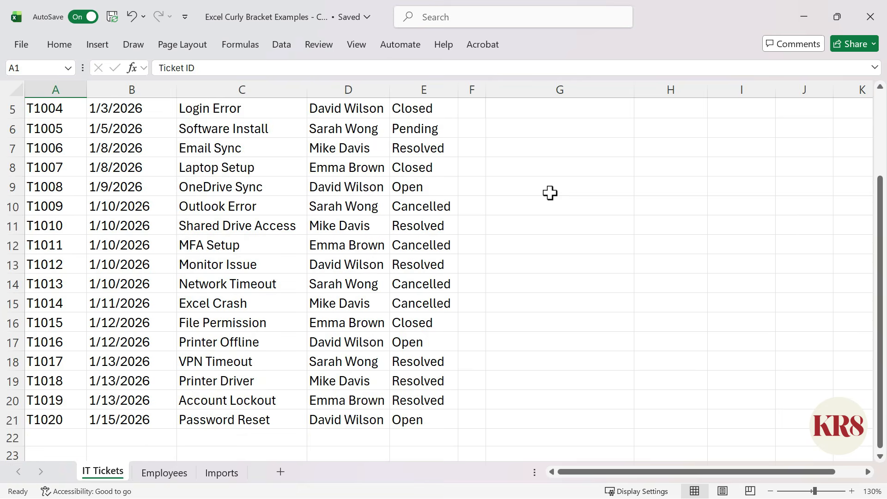
scroll(549, 193, up, 2)
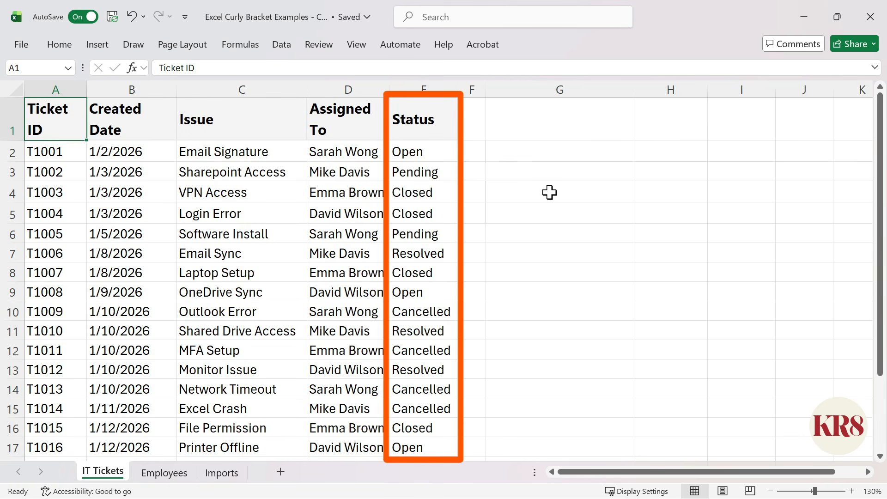
click(562, 156)
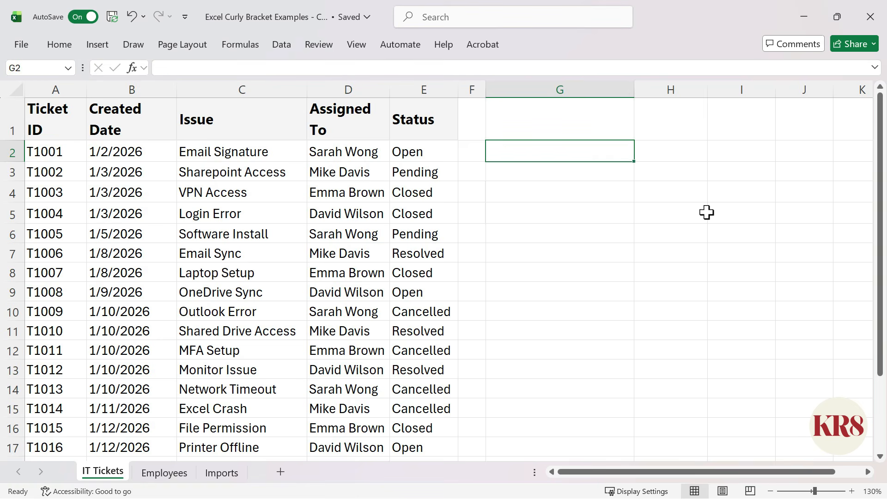
text(Open OR )
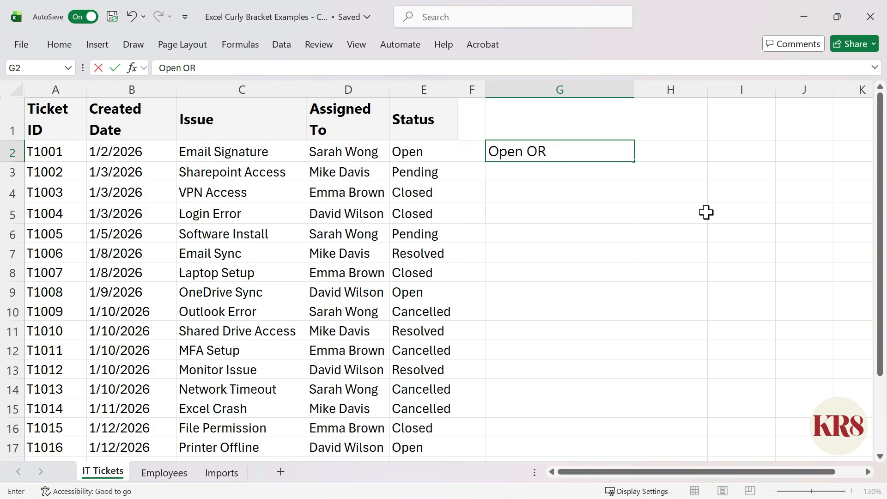
text(Pending)
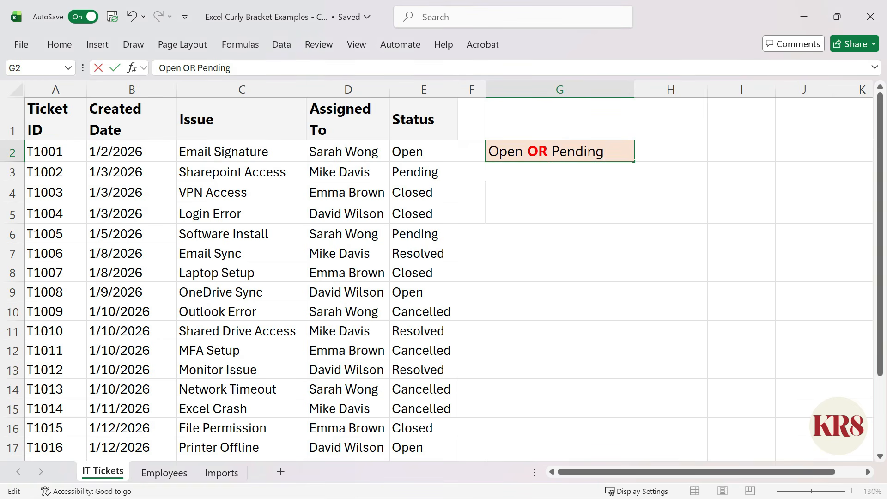
click(689, 121)
text(COUNT)
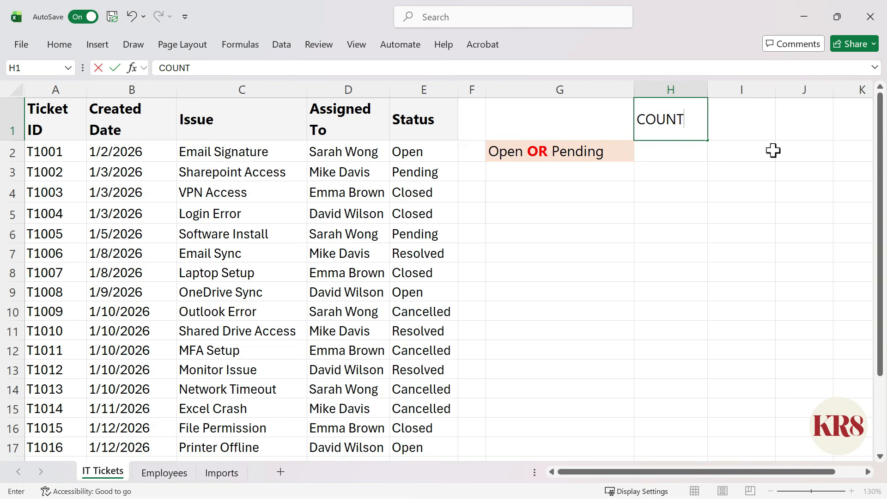
text(IFS)
key(Return)
Step: Enter =COUNTIFS(E2:E21,"Open",E2:E21,"Pending") in H2
text(=)
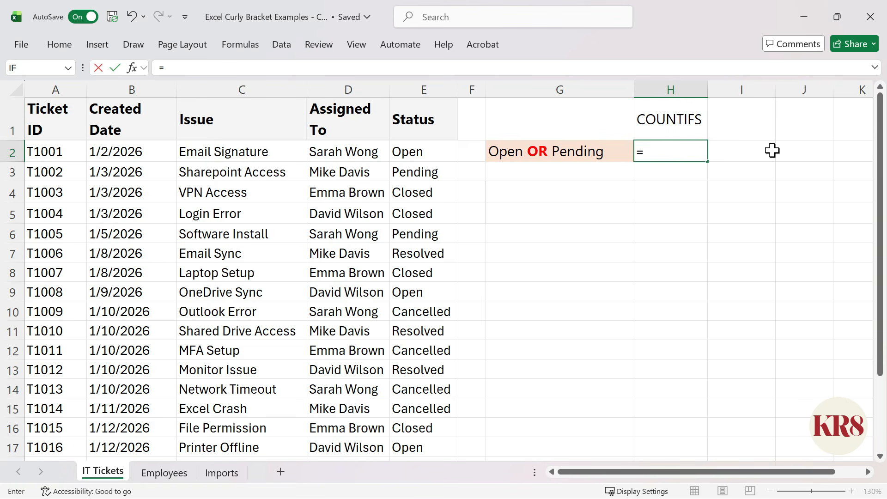
text(COUNTIFS()
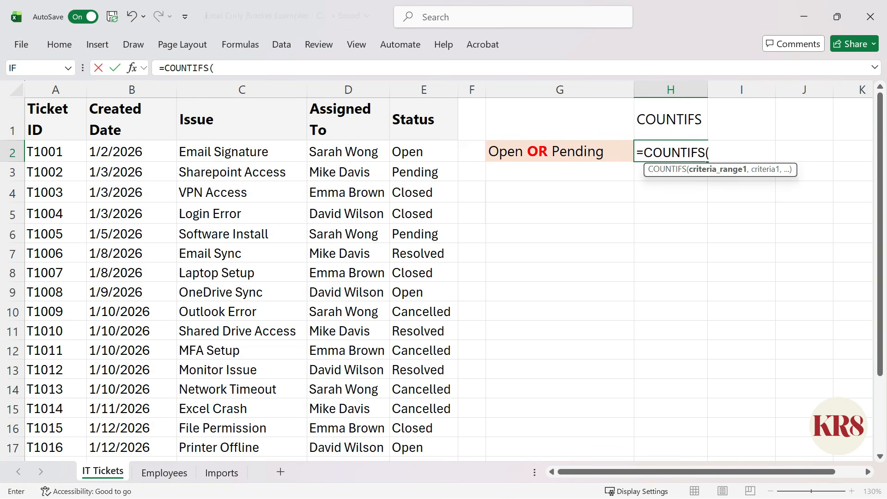
key(Left)
key(Left)
key(Left)
key(ctrl+shift+Down)
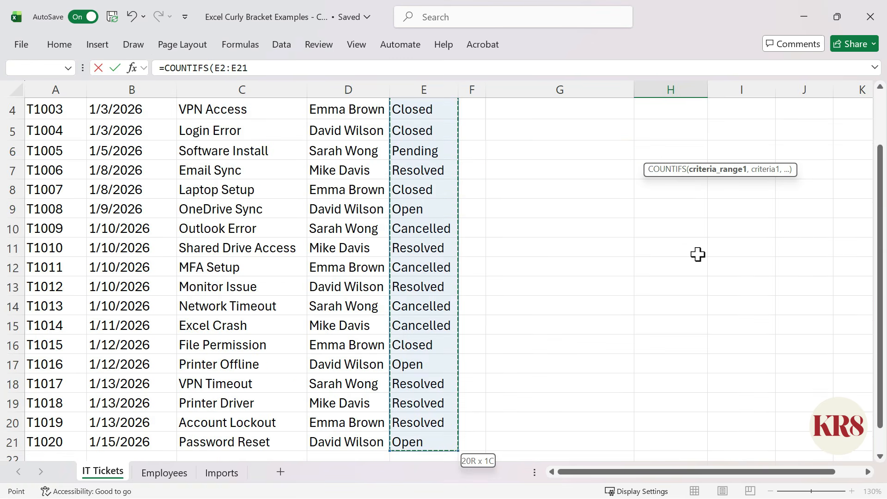
text(,"O)
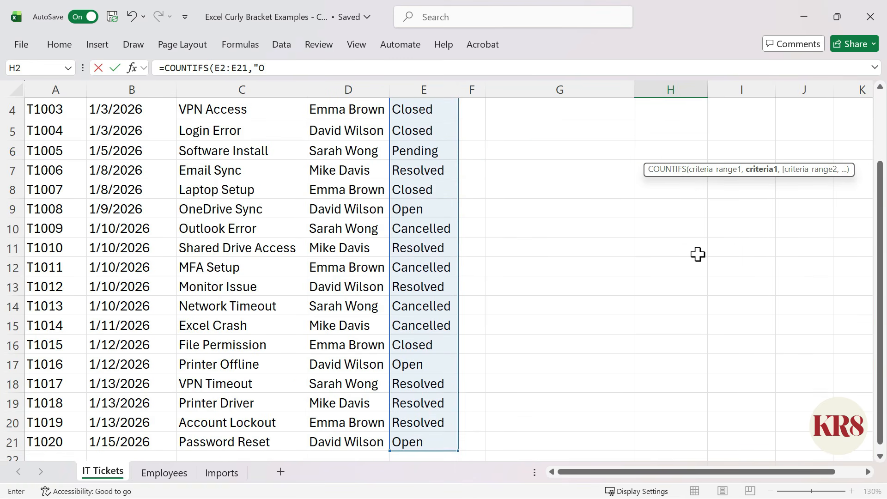
text(pen",)
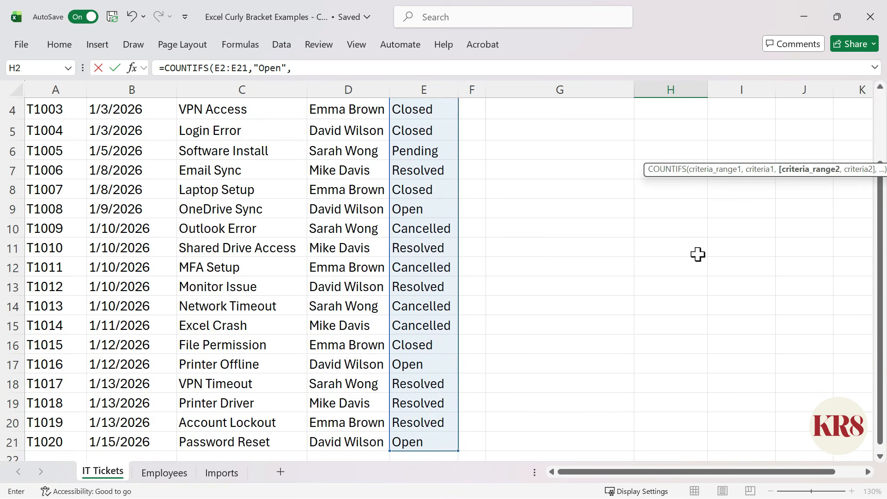
drag(432, 441, 429, 151)
text(,")
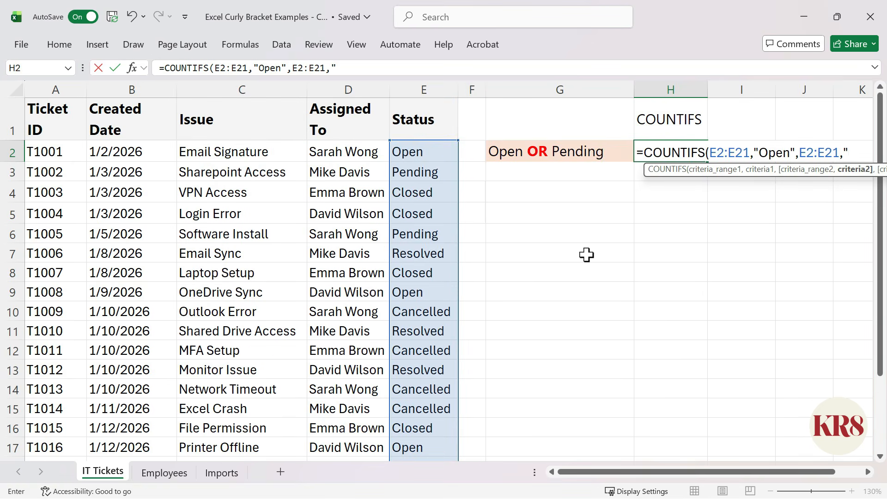
text(Pending")
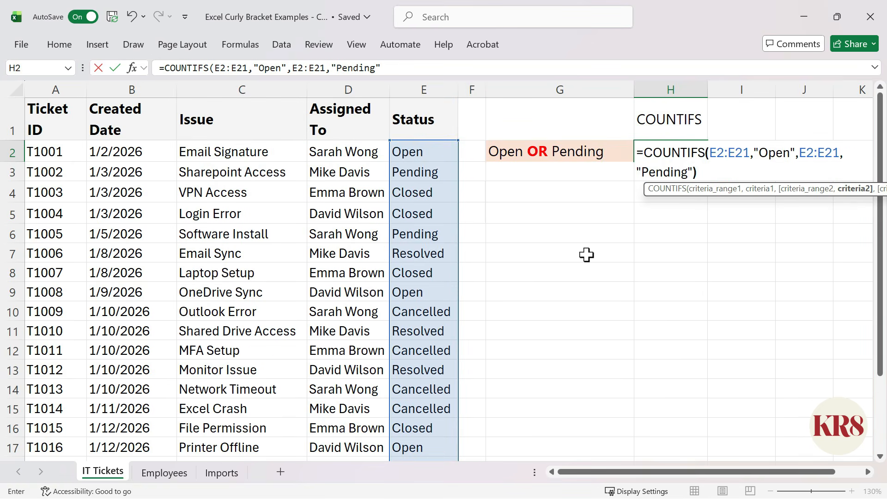
text())
key(ctrl+Return)
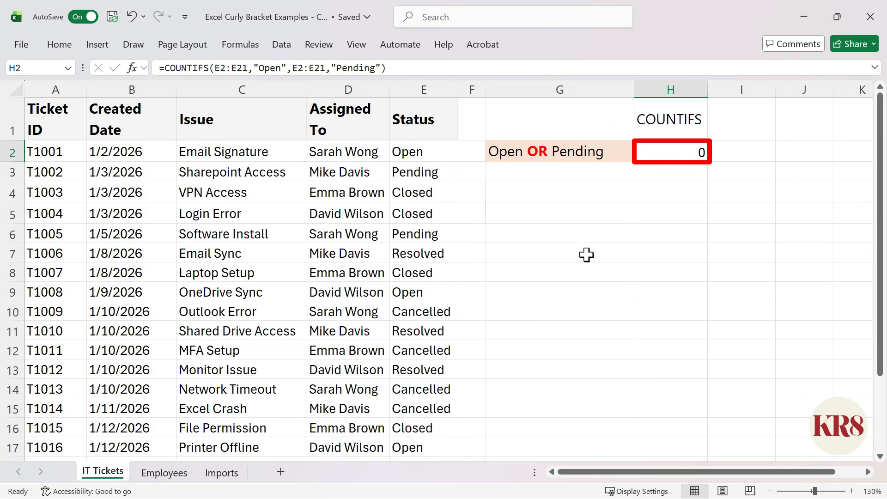
Step: Review the COUNTIFS formula in H2 and change the G2 label to "Open AND Pending"
double_click(671, 152)
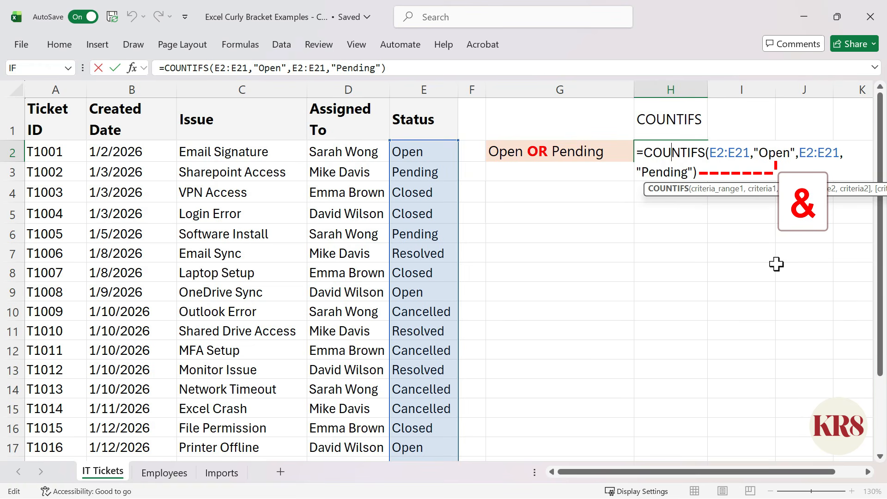
double_click(552, 151)
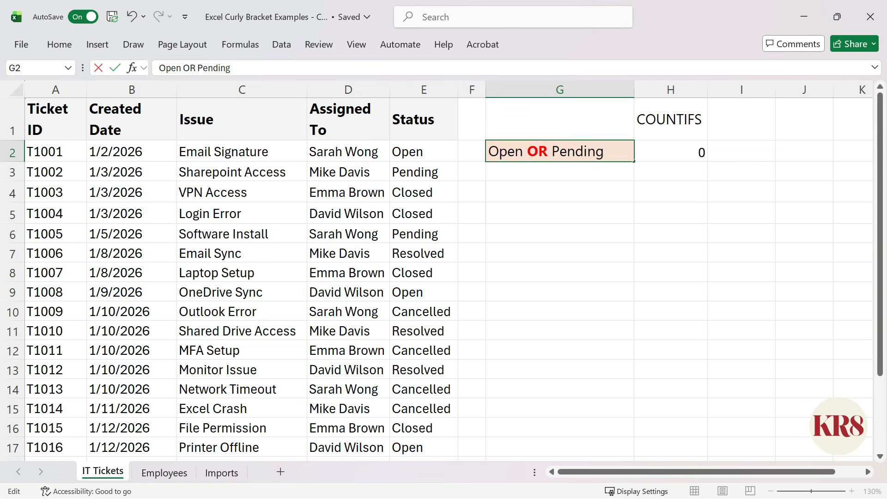
key(BackSpace)
key(BackSpace)
text(AND)
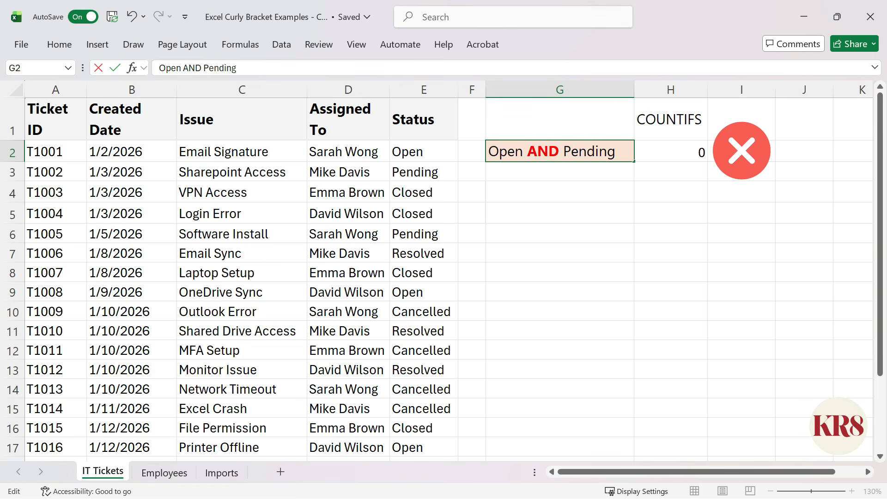
Step: Enter =COUNTIFS(E2:E21,{"Open";"Pending"}) in H4 to count both statuses separately
text(=COUNTIFS()
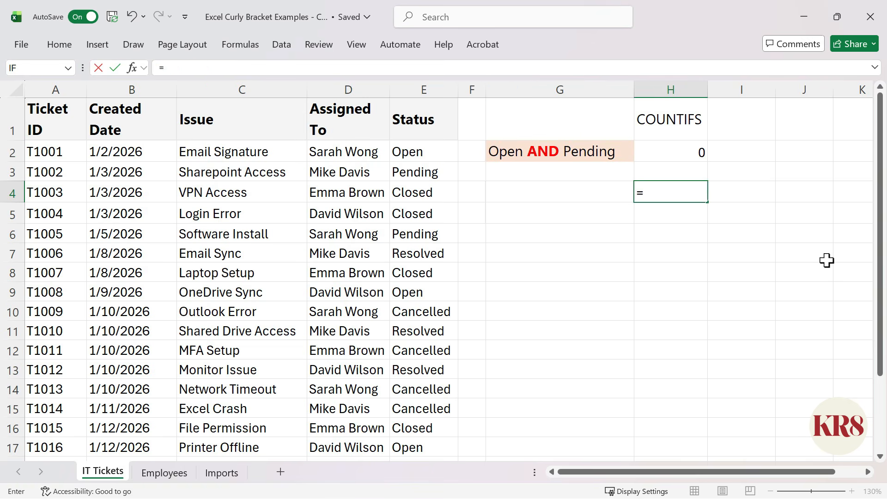
key(Left)
key(Left)
key(Left)
key(Up)
key(Up)
key(ctrl+shift+Down)
text(,)
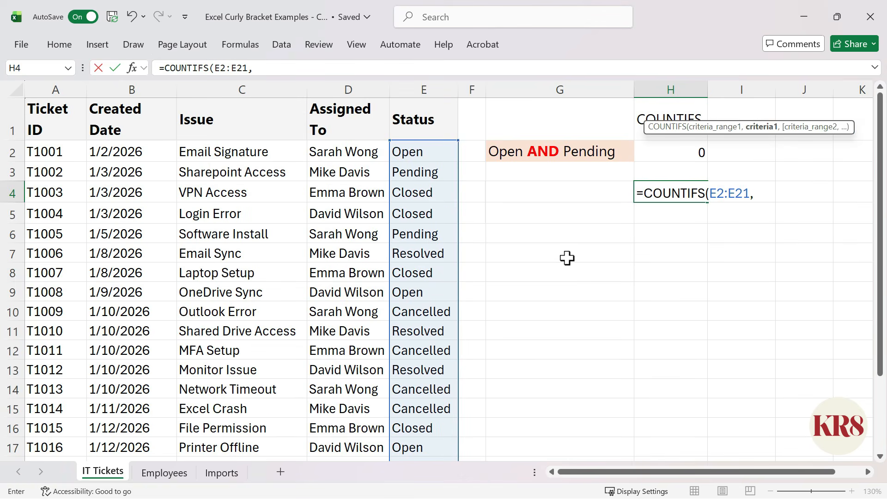
text({"Open";)
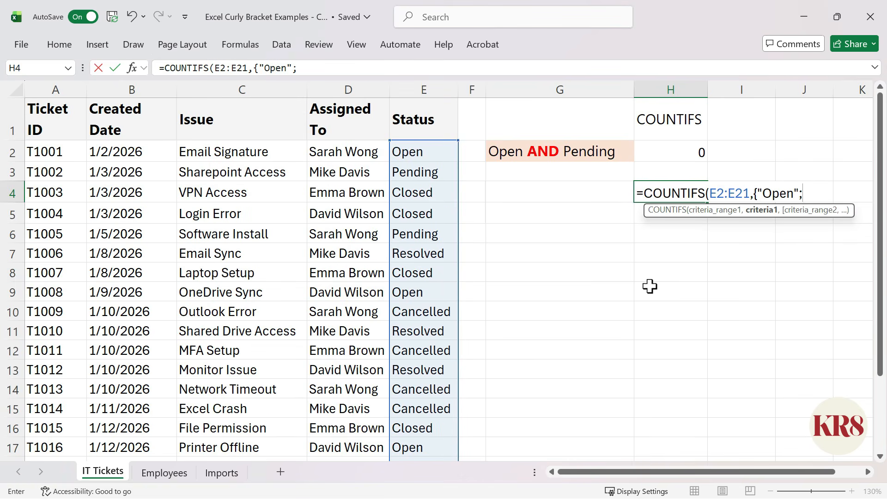
text("Pending"}))
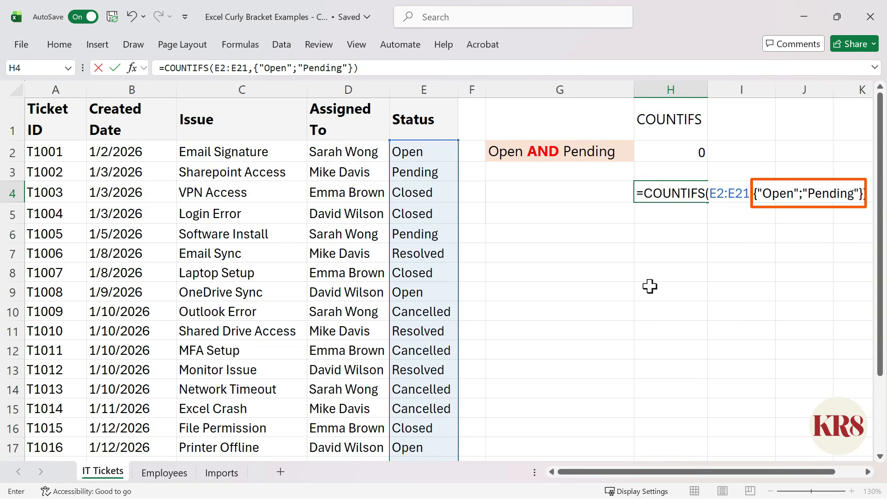
key(ctrl+Return)
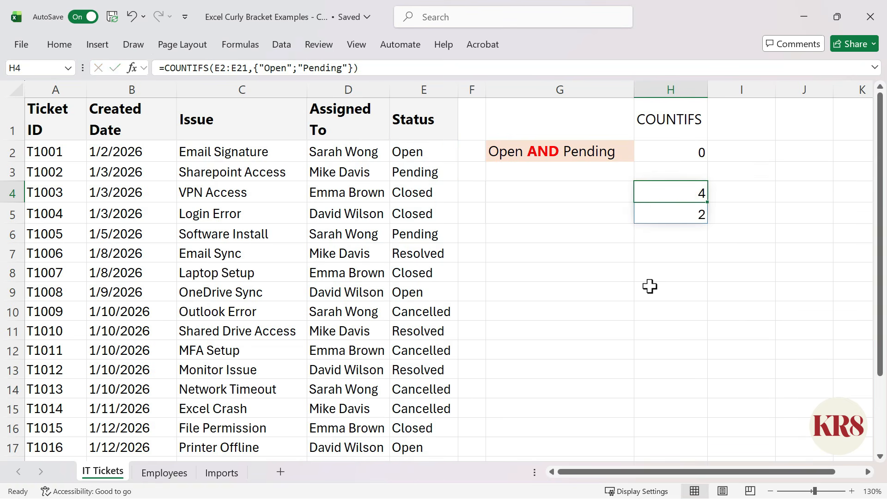
Step: Label the two counts by entering "Open" in G4 and "Pending" in G5
click(598, 192)
text(Open)
click(657, 214)
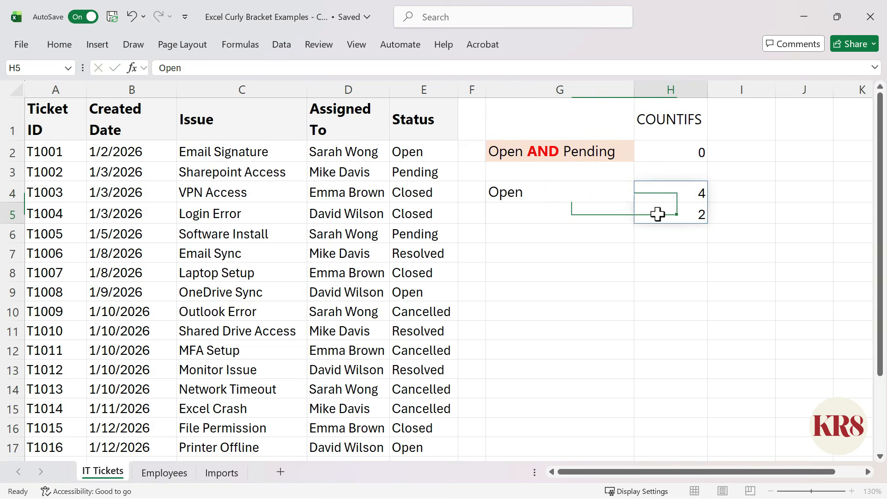
click(586, 214)
text(Pending)
key(ctrl+Return)
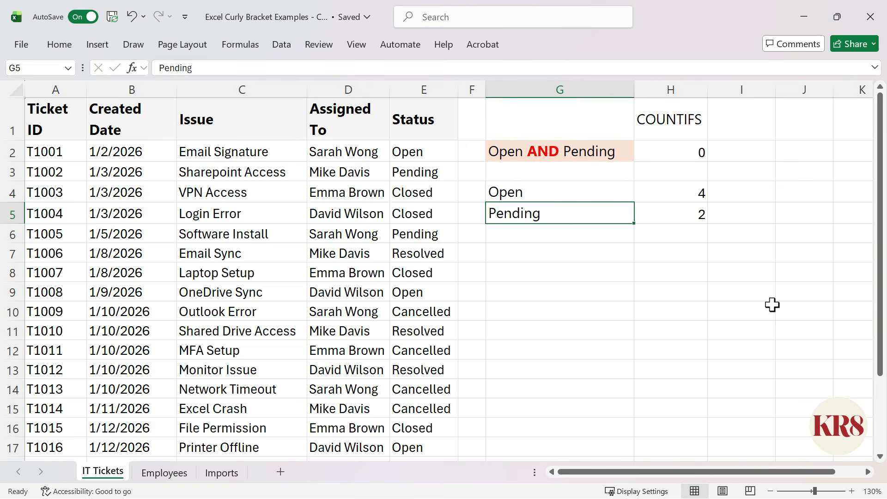
Step: Replace the semicolon between "Open" and "Pending" in the H4 array constant with a comma
click(659, 191)
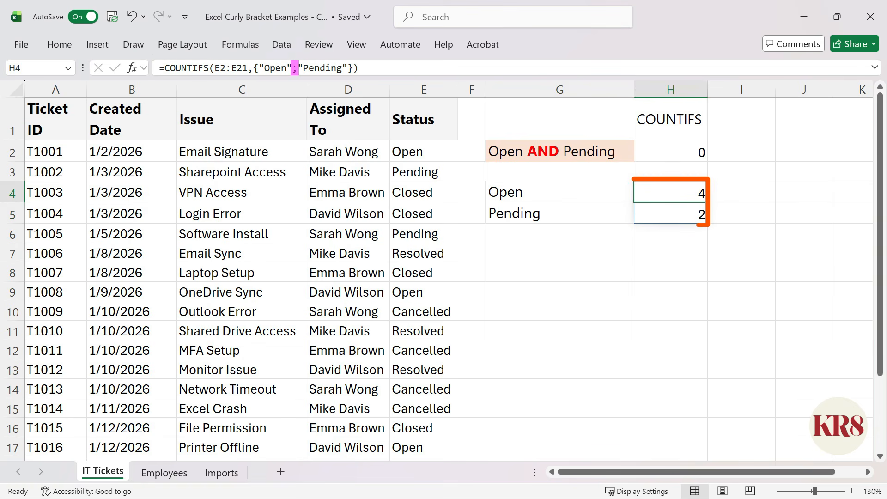
drag(292, 68, 298, 68)
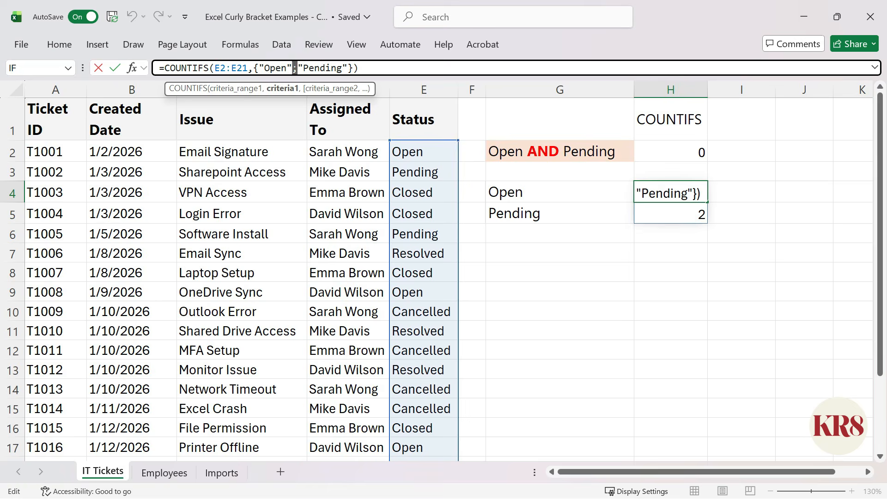
text(,)
key(ctrl+Return)
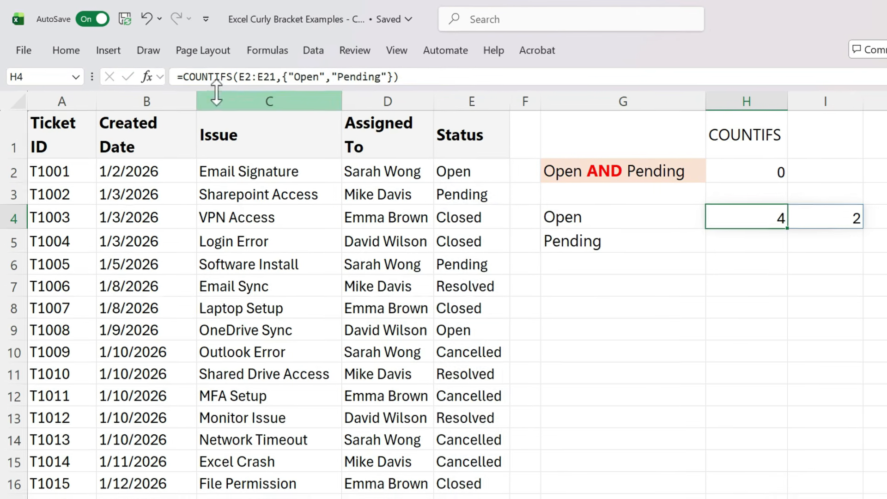
Step: Wrap the H4 formula in SUM so it reads =SUM(COUNTIFS(E2:E21,{"Open","Pending"}))
click(213, 68)
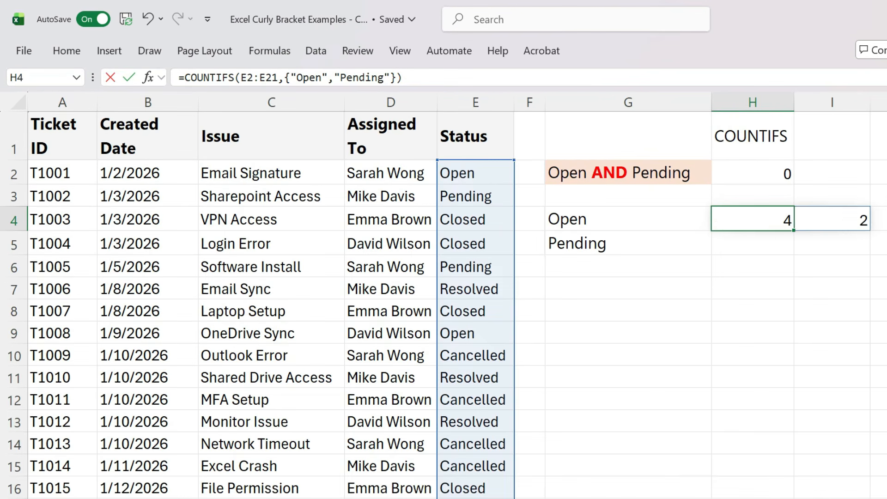
text(SUM()
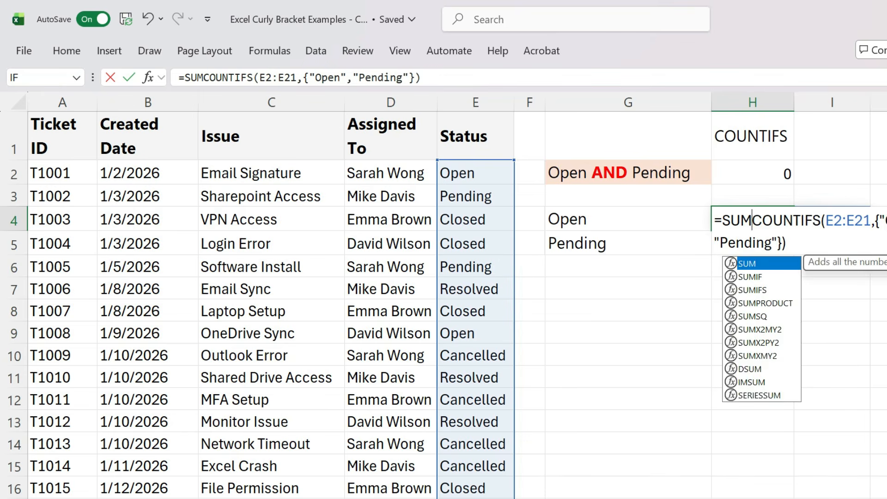
key(End)
text())
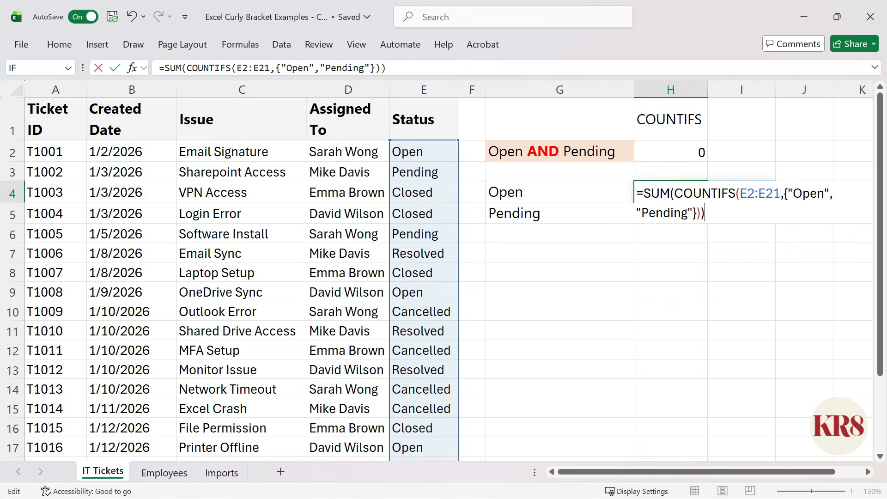
key(ctrl+Return)
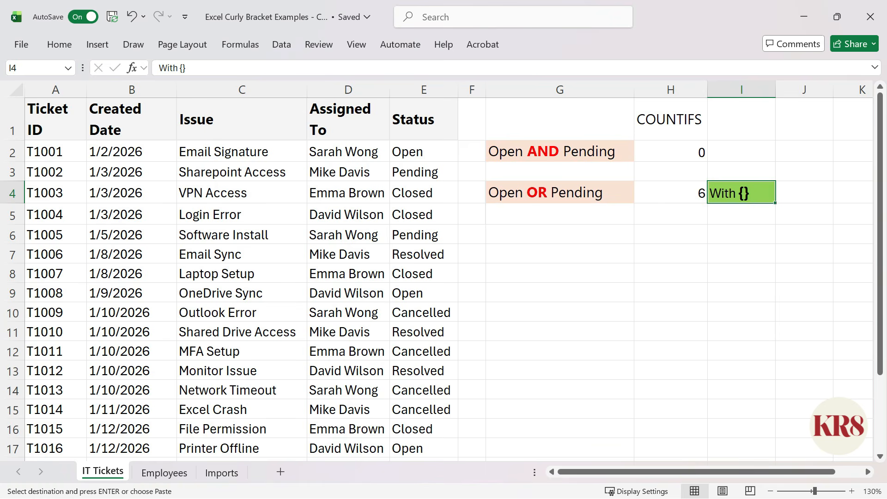
Step: Select I2, beside the Open AND Pending count, as the destination for the copied "With {}" label
key(Up)
key(Up)
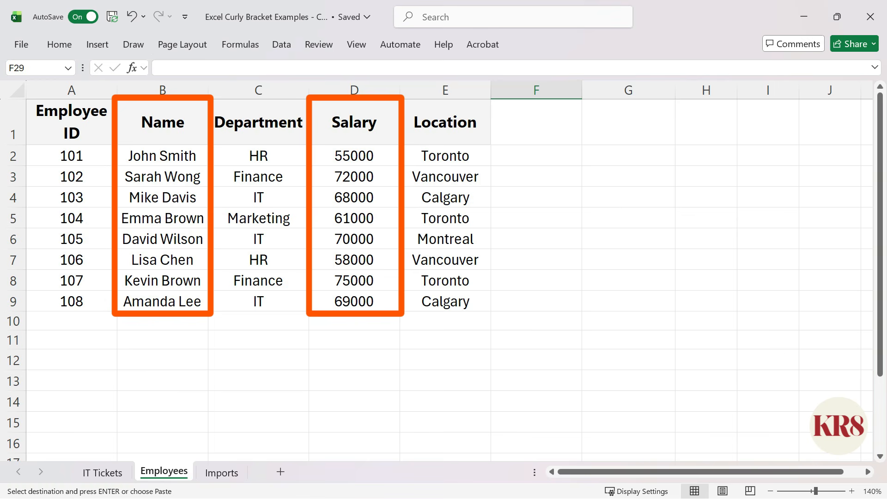
Step: Enter =FILTER(A1:E9,{0,1,0,1,0}) in G1 to return only the Name and Salary columns of the employee table
double_click(629, 122)
text(=FILT)
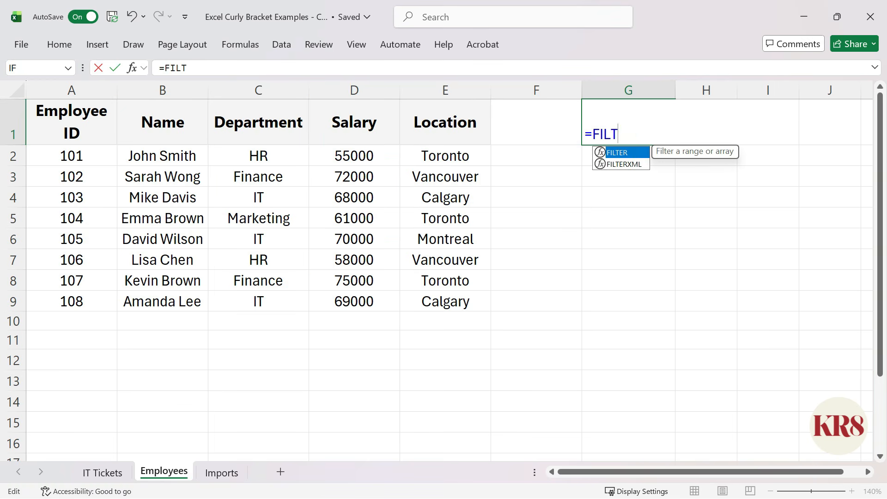
text(ER()
drag(81, 126, 421, 303)
text(,)
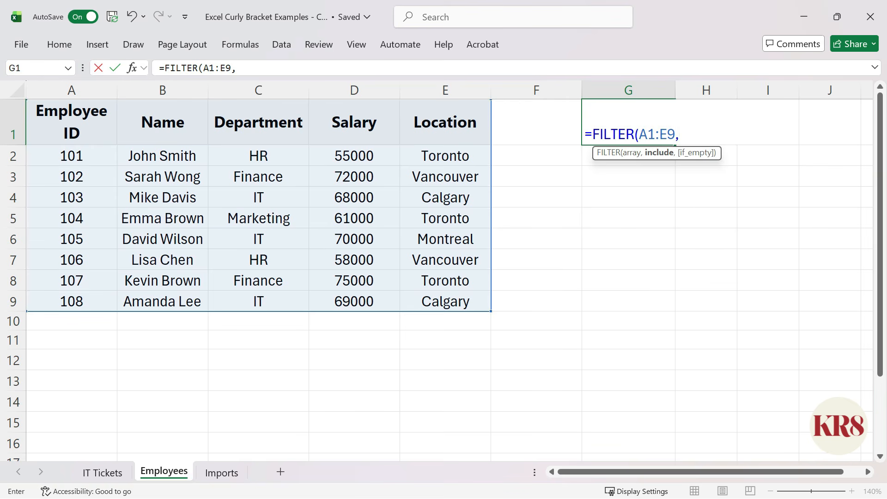
text({0)
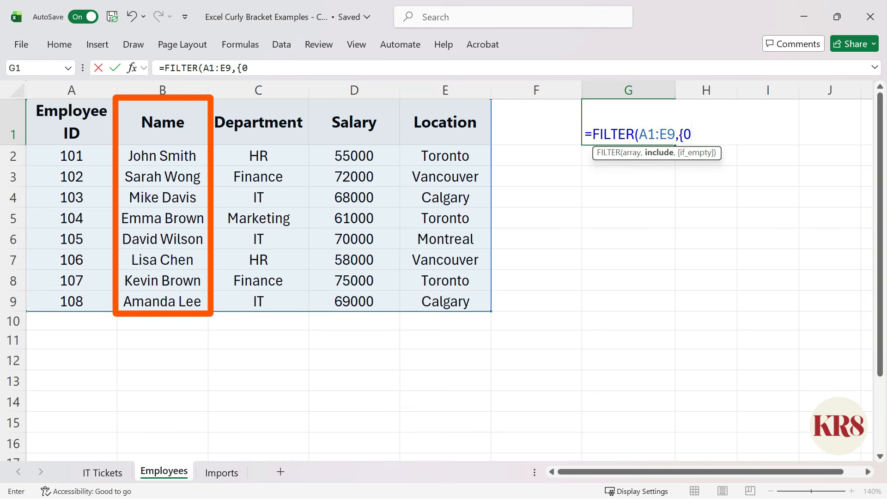
text(,)
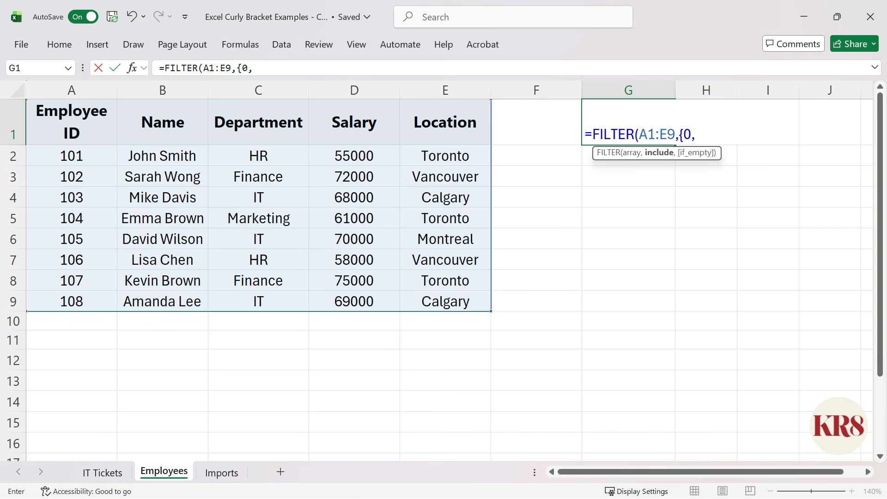
text(1,0,1,0}))
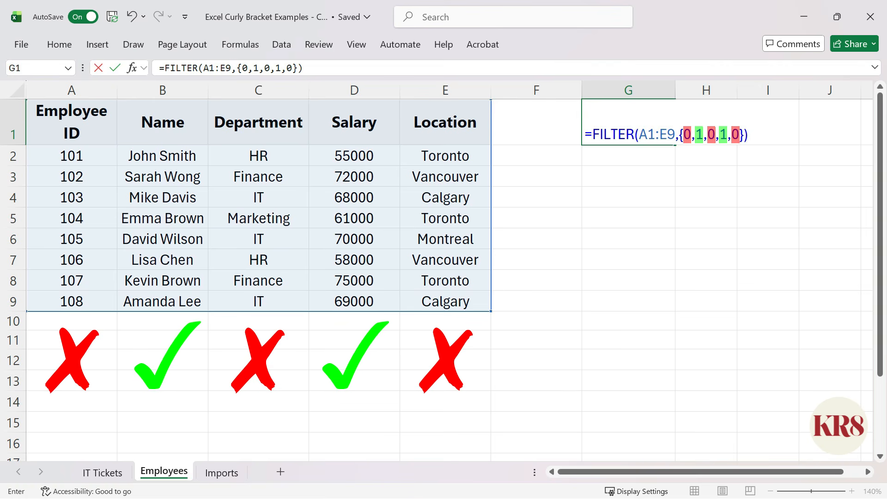
key(Return)
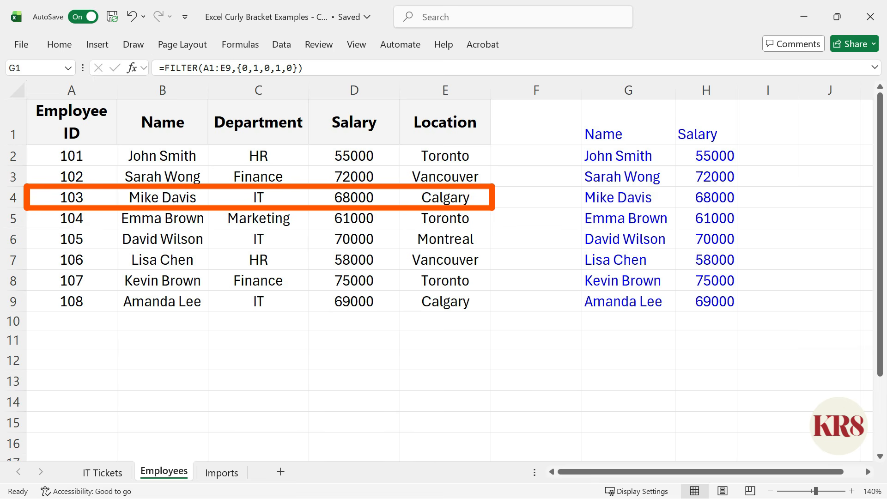
Step: Look up employee 103 in A13 with =XLOOKUP(103,A2:A9,B2:D9) and check the cells it spills into
click(72, 380)
text(=)
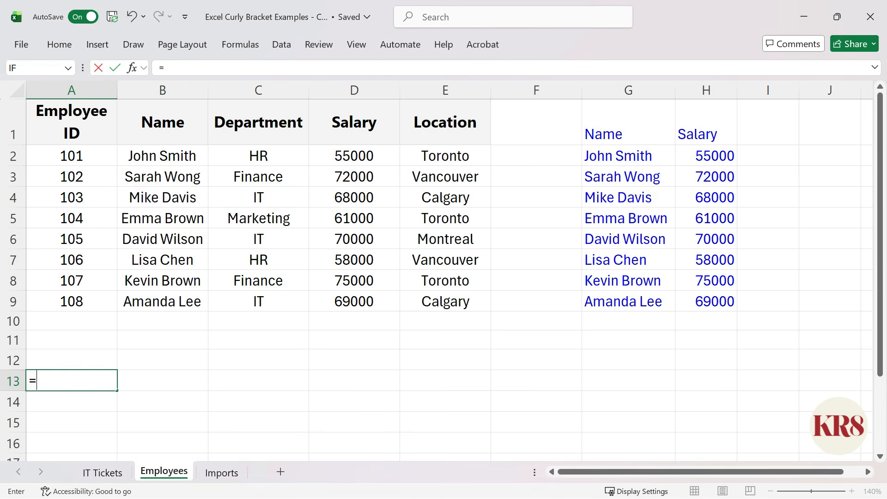
text(XLOOKUP(103)
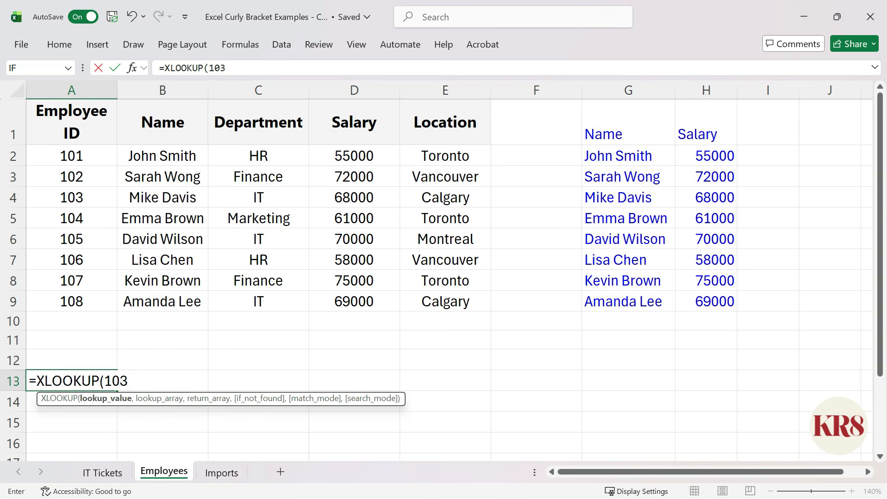
text(,)
drag(91, 155, 96, 301)
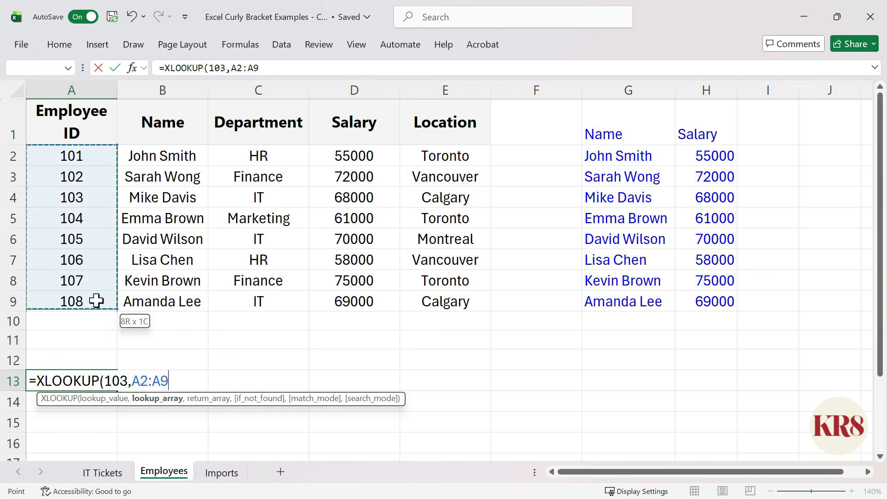
text(,)
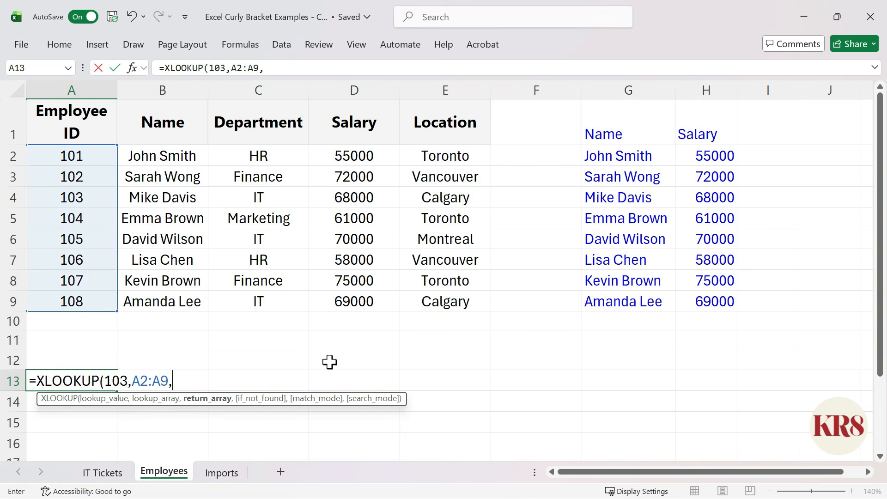
drag(206, 165, 382, 301)
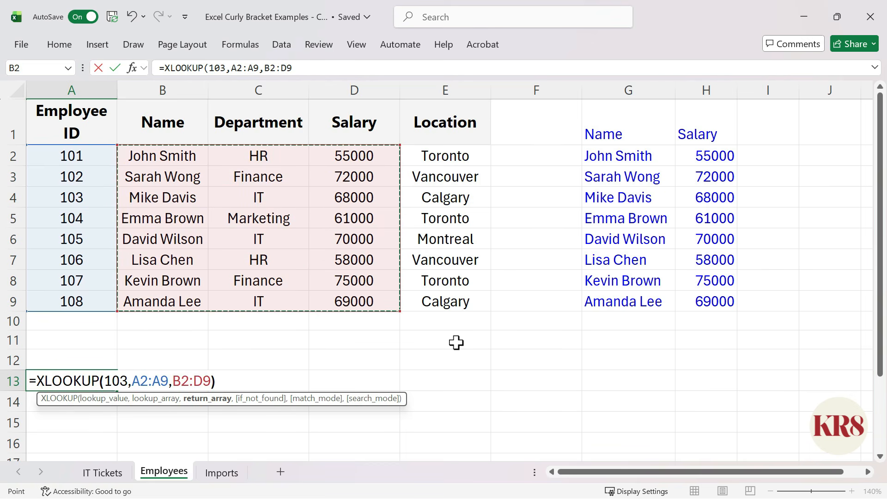
text())
key(ctrl+Return)
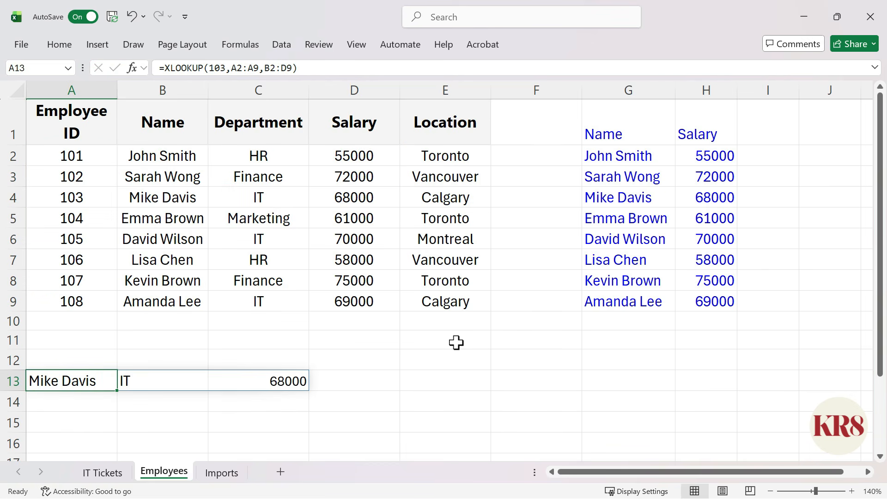
key(Right)
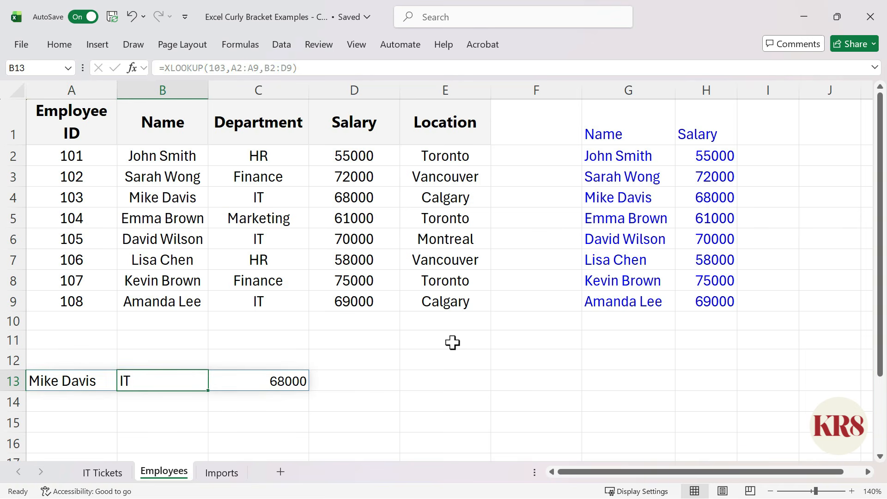
key(Right)
Step: Wrap the return array in A13 with FILTER so the formula reads =XLOOKUP(103,A2:A9,FILTER(B2:D9,{1,0,1}))
click(97, 381)
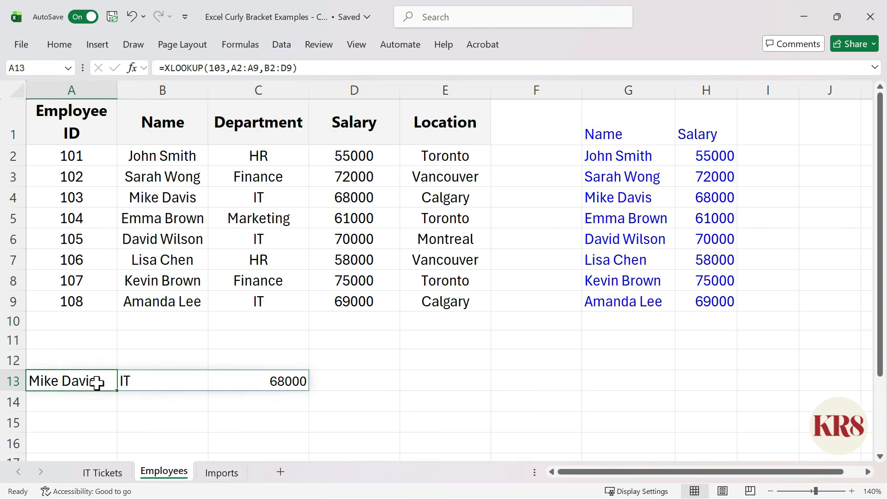
key(F2)
key(End)
key(Left)
key(Left)
key(Left)
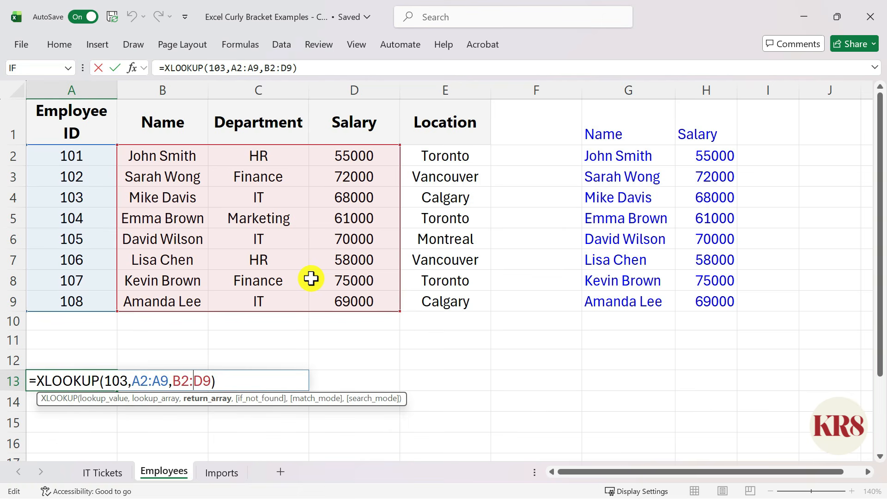
click(173, 380)
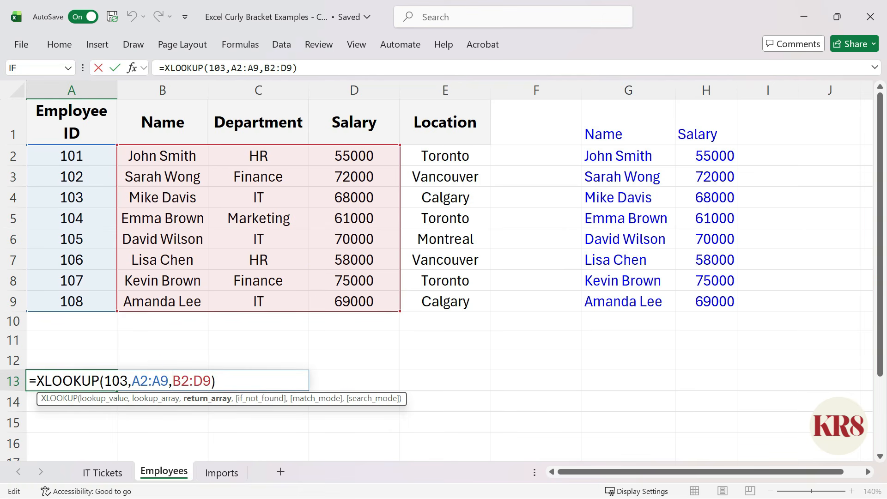
text(FILTER(B2:D9)
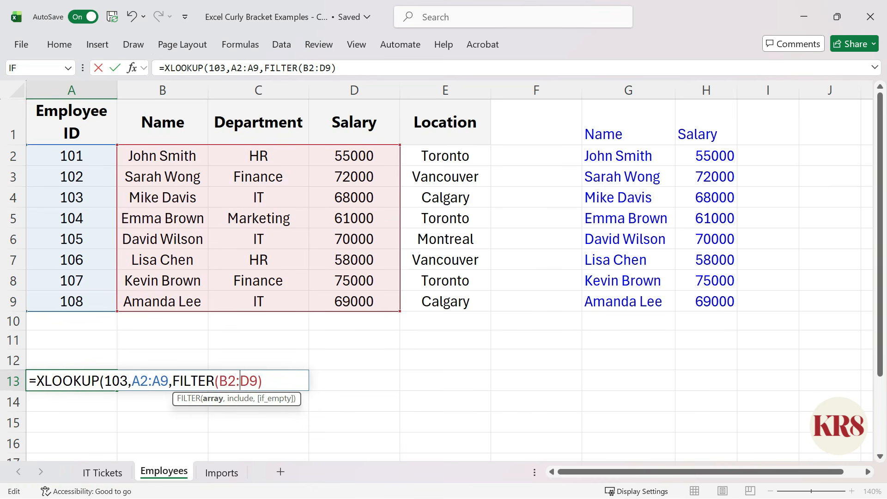
text(,{1,0,1})
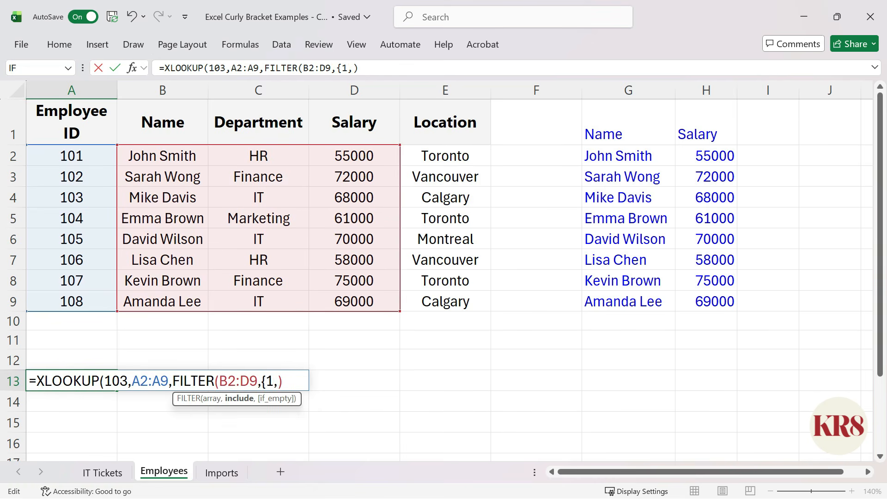
text())
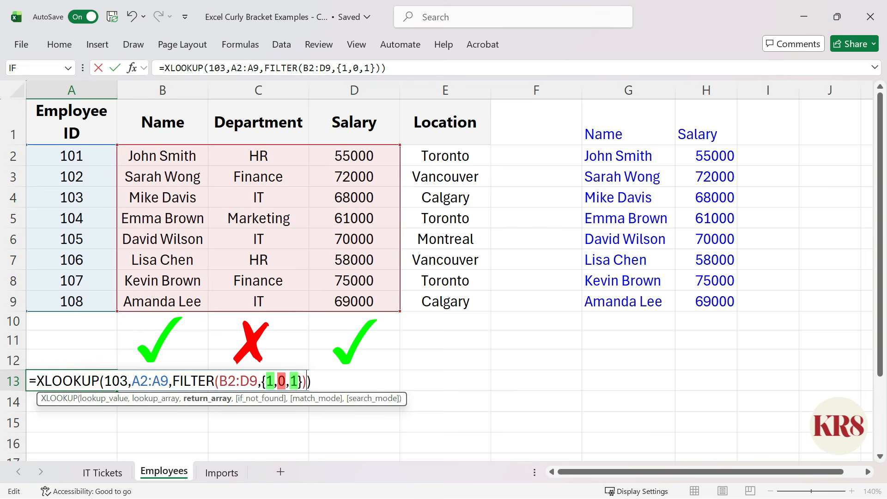
key(ctrl+Return)
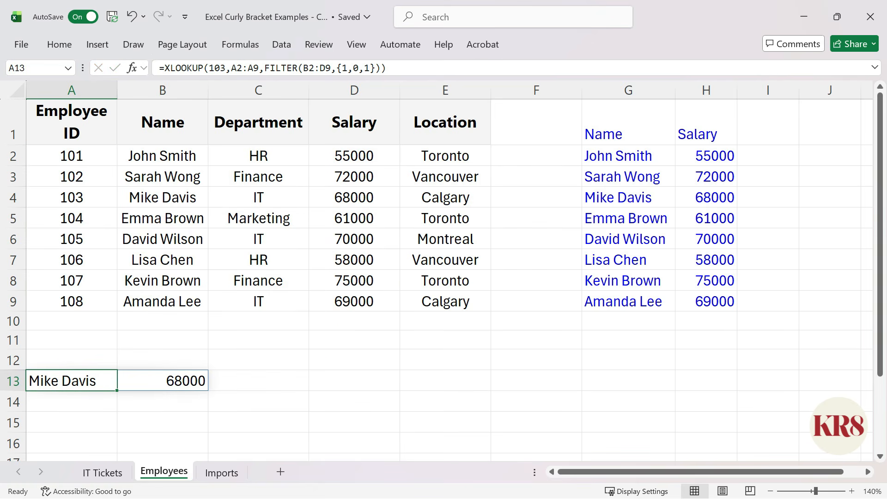
Step: Label the filtered lookup "{} +XLOOKUP" in A12 and enter a "Default XLOOKUP" comparison with its full result below
click(72, 360)
text({} )
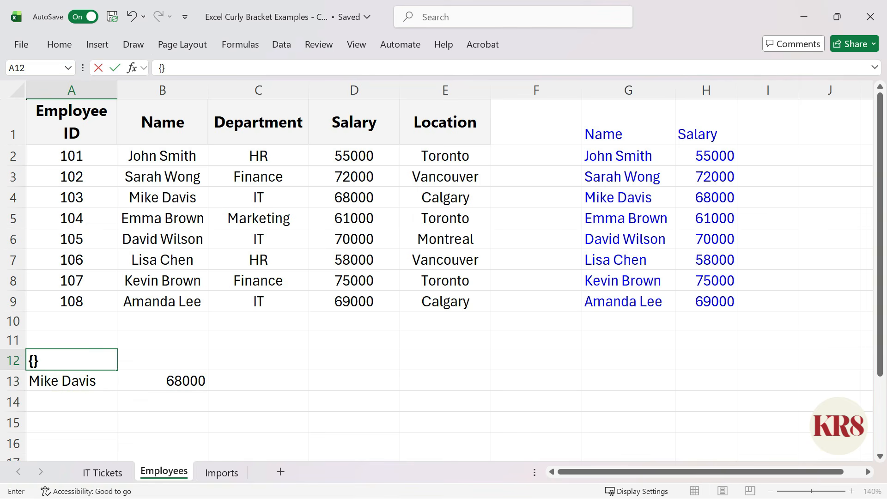
text(+XLOOKUP)
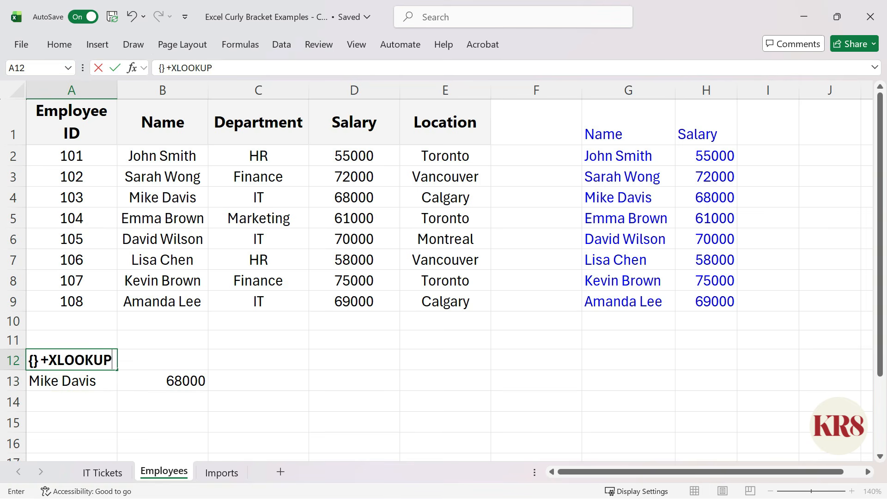
key(ctrl+Return)
click(72, 422)
text(Default XLOOKUP		 Mike Davis	IT	68000)
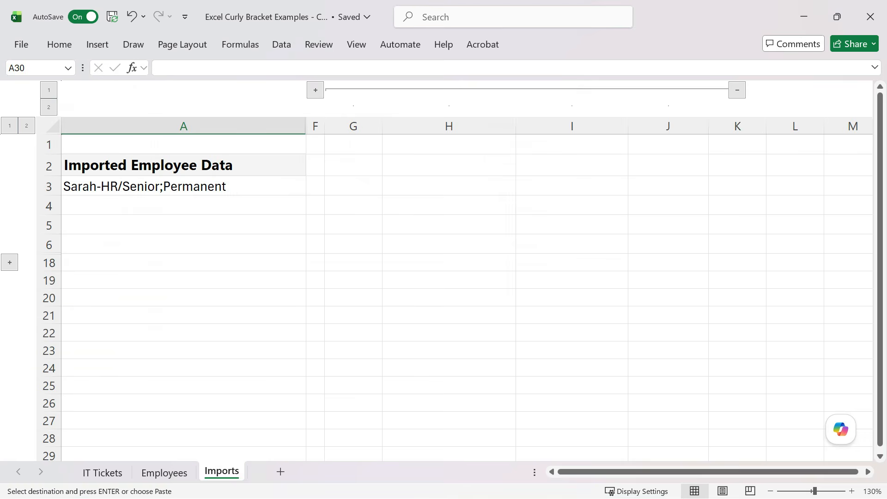
Step: On the Imports sheet, split the A3 text at the hyphen by entering =TEXTSPLIT(A3,"-") in G4
click(183, 186)
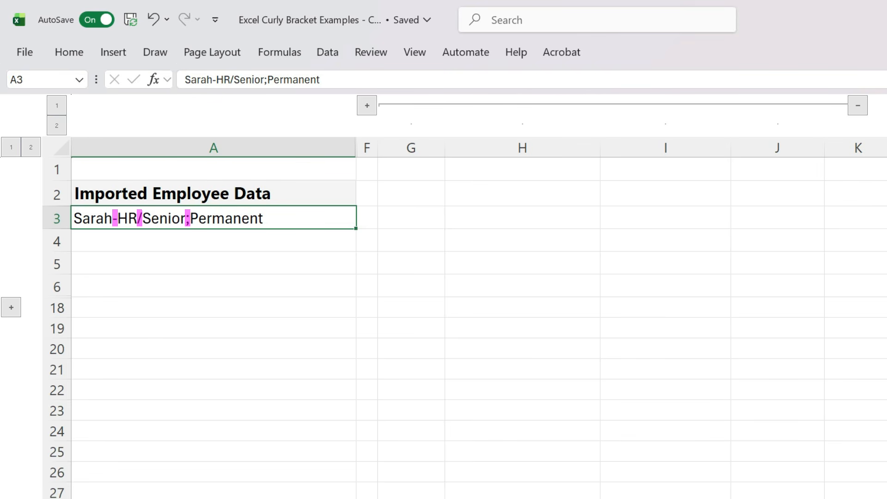
key(Right)
key(Right)
key(Down)
text(=TEXTSP)
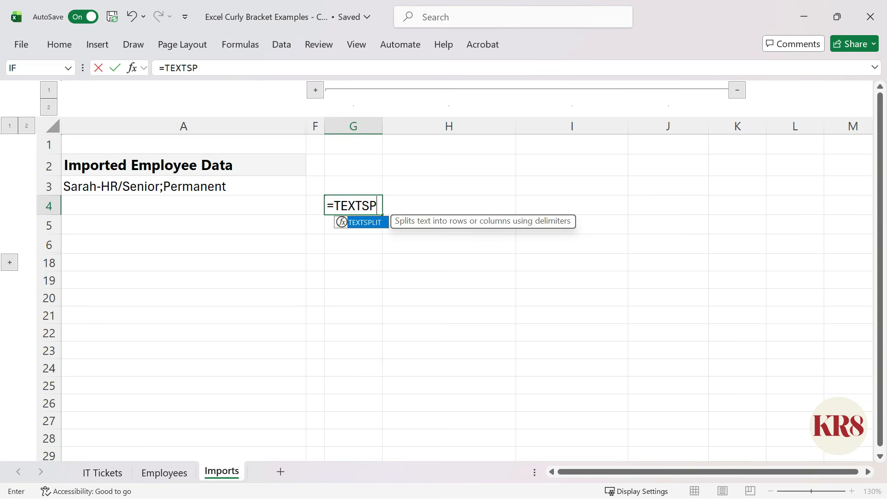
text(LIT()
click(242, 182)
text(,")
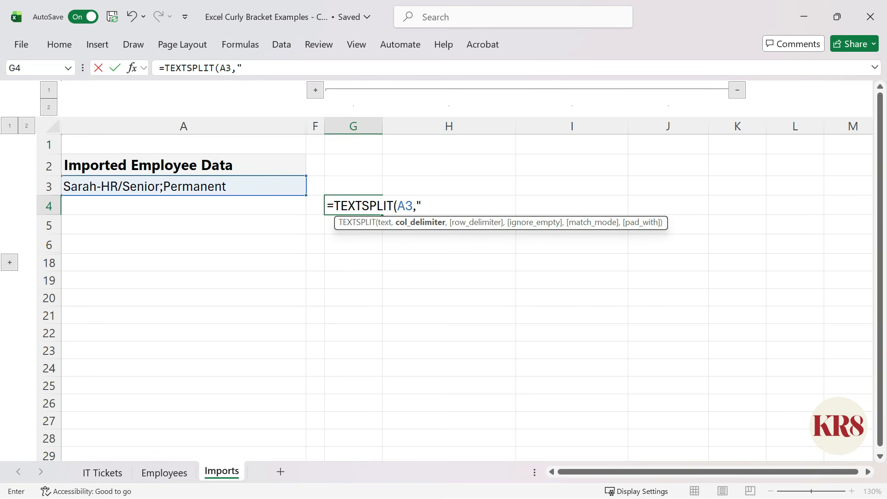
text(-"))
key(ctrl+Return)
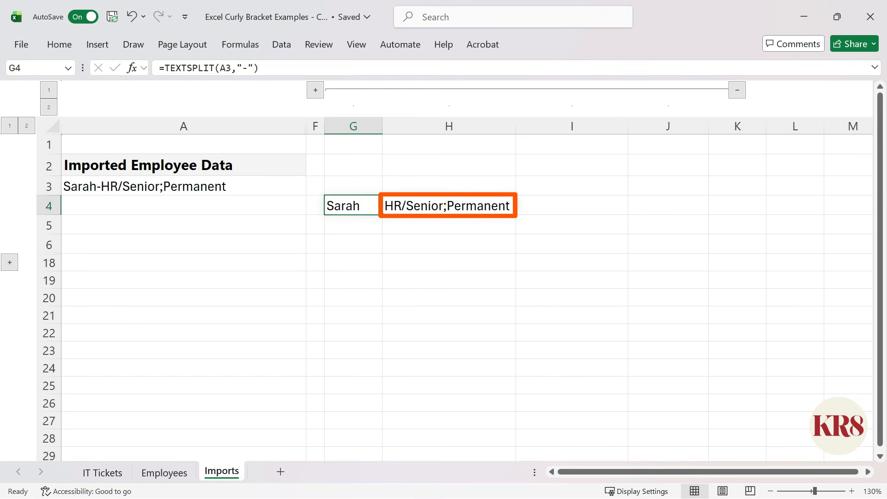
Step: Split the remaining text in H4 at the slash by entering =TEXTSPLIT(H4,"/") in H5
click(448, 225)
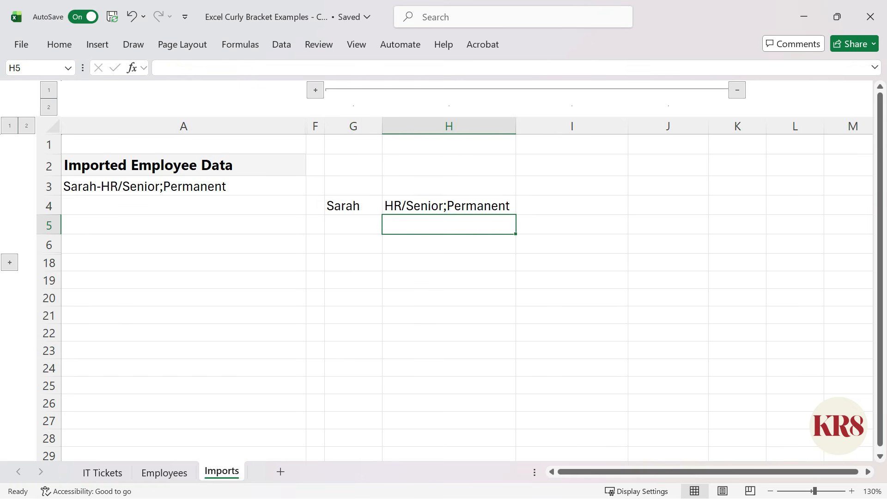
text(=TEXTSPLIT()
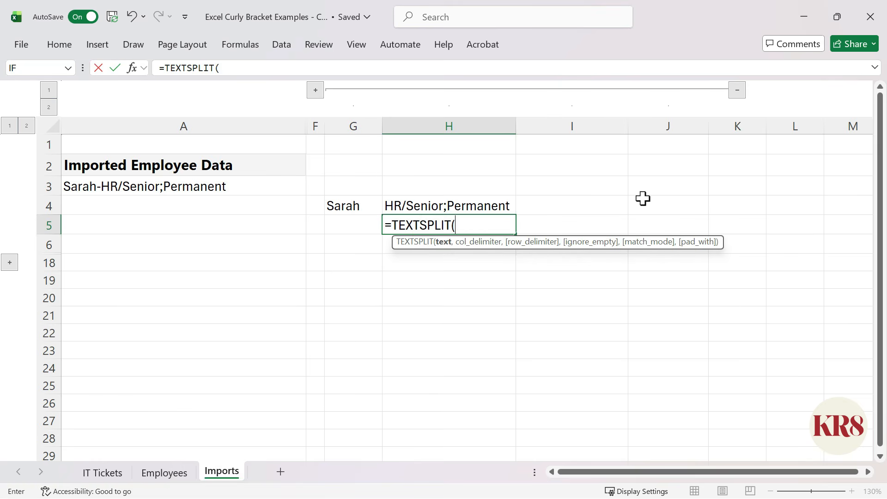
click(512, 203)
text(,"/"))
key(ctrl+Return)
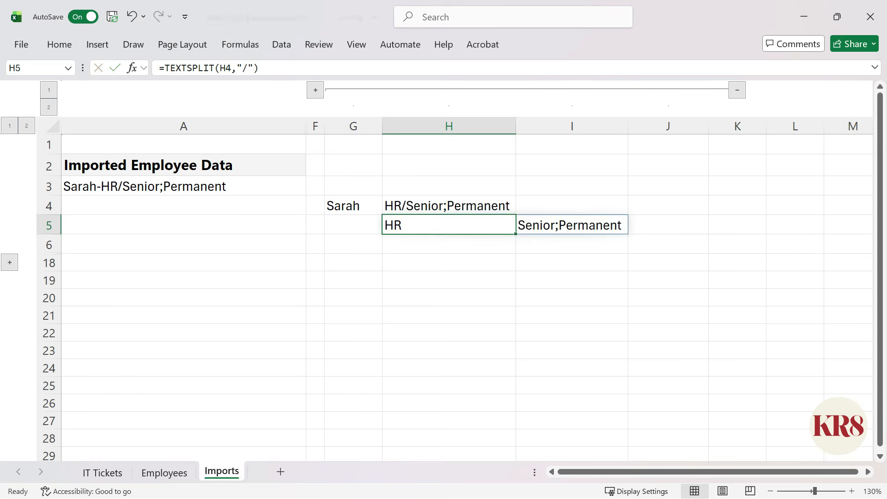
Step: Split the remaining text in I5 at the semicolon by entering =TEXTSPLIT(I5,";") in I6
click(572, 244)
text(=TEXTSPLIT()
click(624, 224)
text(,")
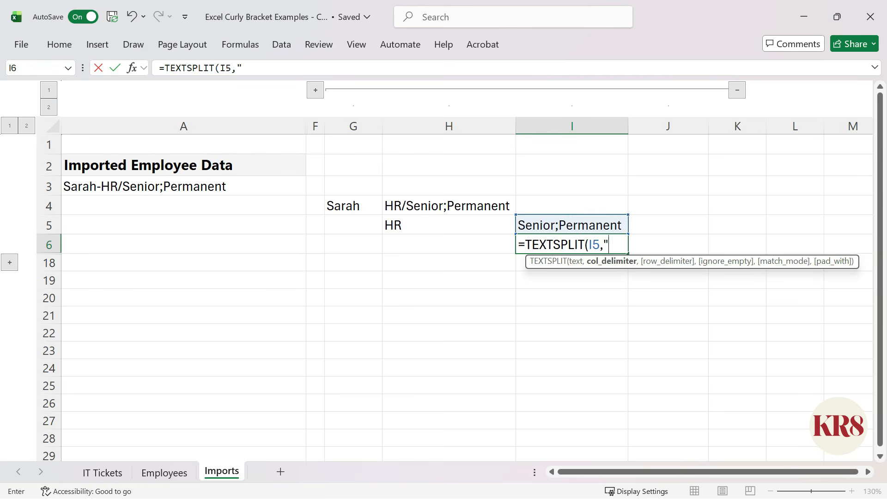
text(;"))
key(ctrl+Return)
Step: Start a combined result row by entering =G4 in G3 and =H5 in H3
click(353, 186)
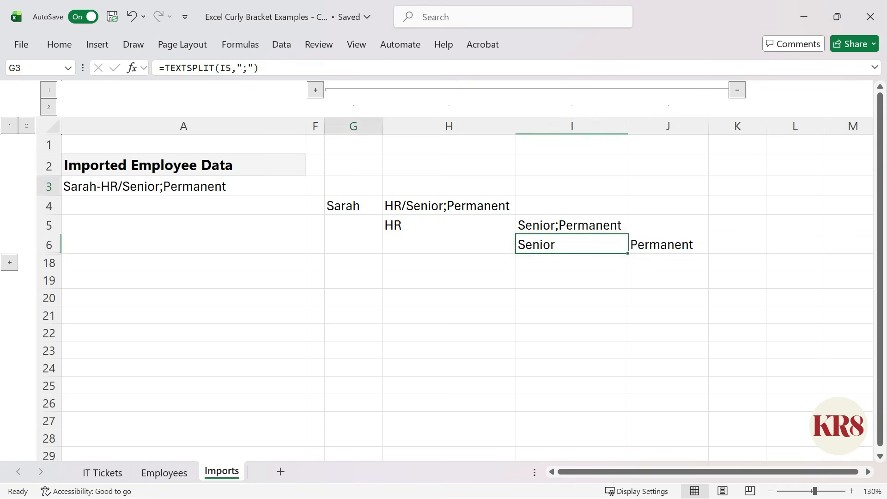
text(=)
click(353, 206)
key(Tab)
text(=)
key(Down)
key(Down)
key(Tab)
Step: Complete the combined row by entering =I6 in I3 and =J6 in J3, and select G3:J3
text(=)
key(Down)
key(Down)
key(Down)
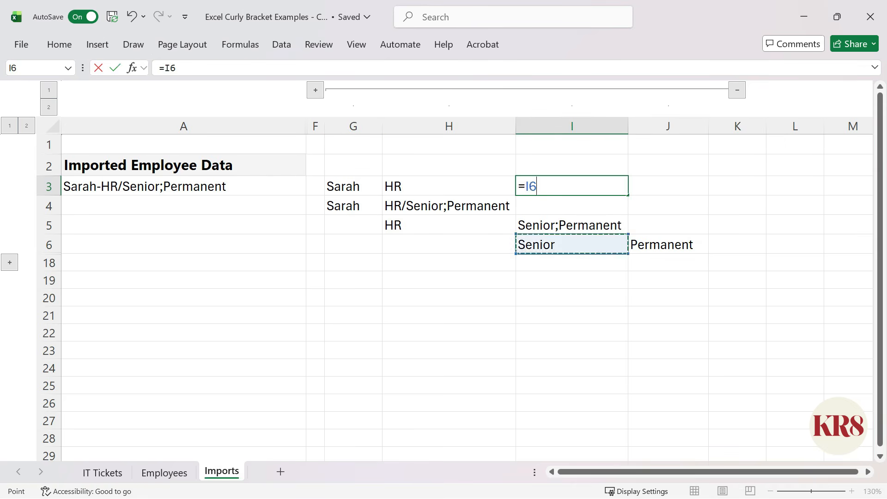
key(Tab)
text(=)
key(Down)
key(Down)
key(Down)
key(ctrl+Return)
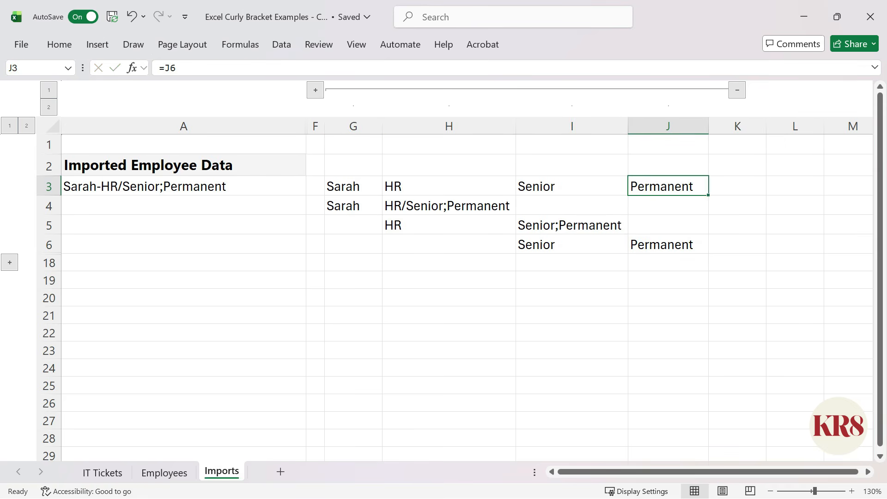
drag(353, 186, 667, 186)
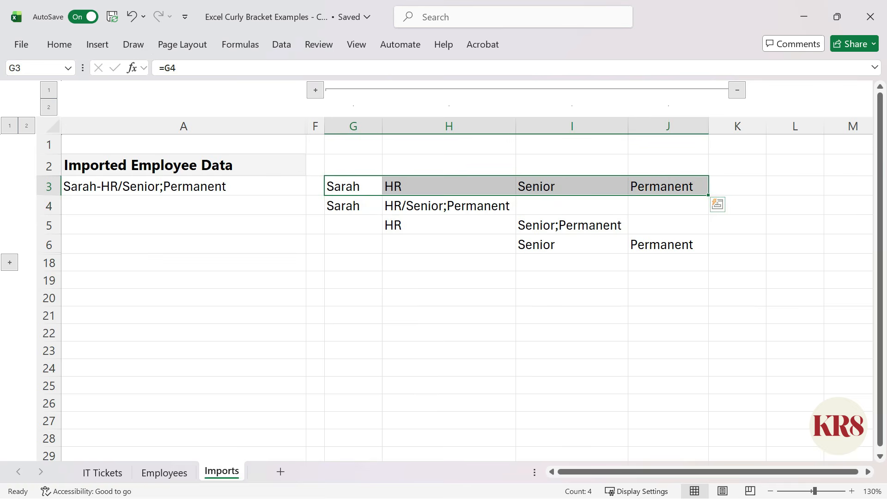
Step: Put an outline border around the combined row G3:J3 and expand the grouped columns B to E
key(ctrl+shift+7)
click(183, 187)
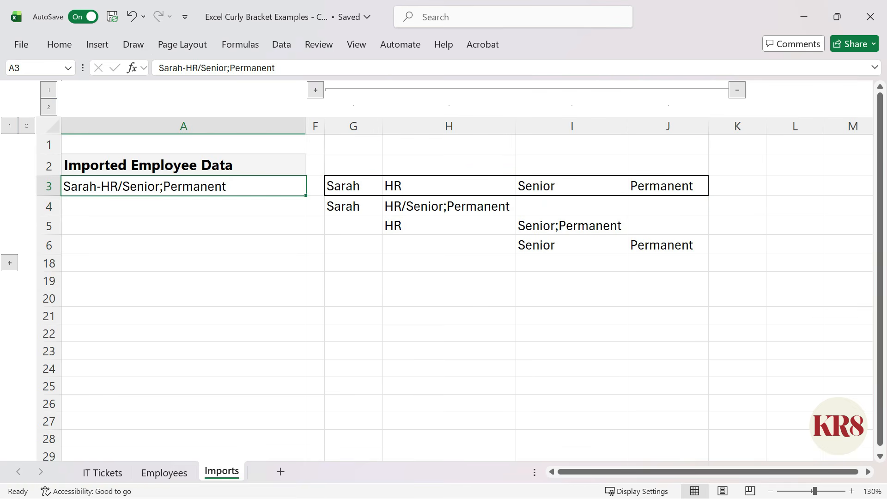
ctrl+scroll(726, 223, down, 2)
click(242, 88)
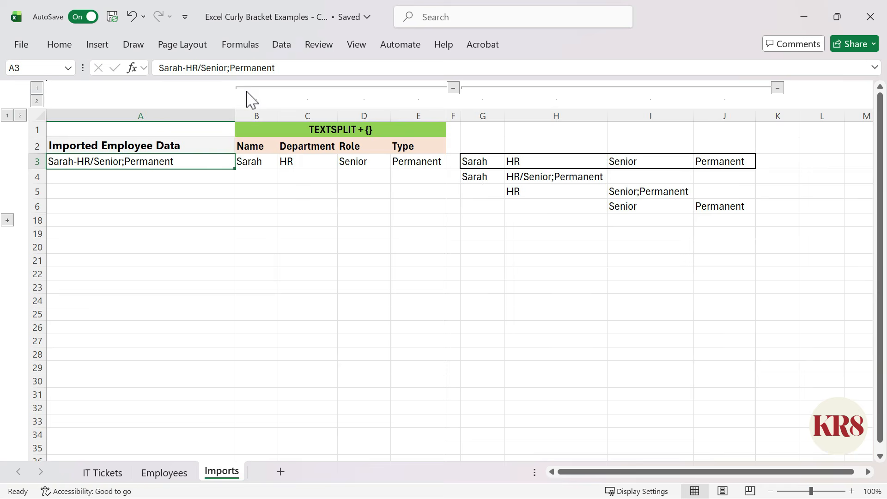
Step: Examine the TEXTSPLIT formula in B3 and its curly bracket list of delimiters, leaving the formula as it is
double_click(269, 160)
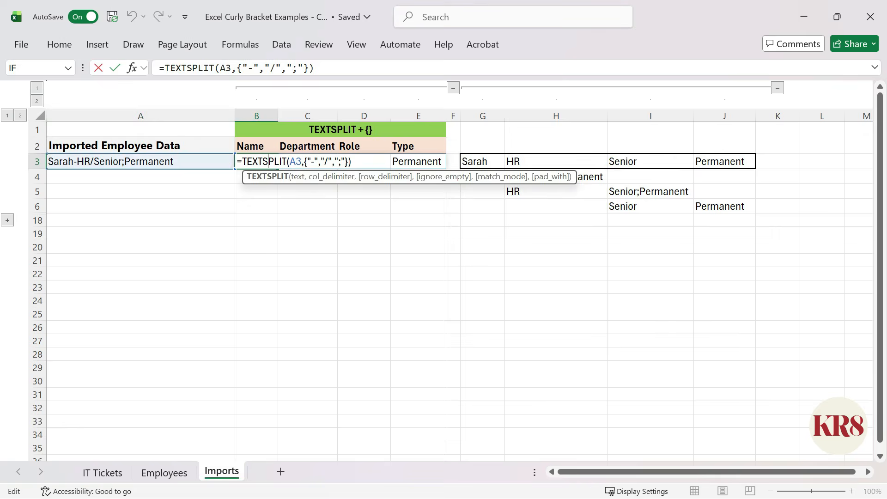
drag(165, 68, 214, 68)
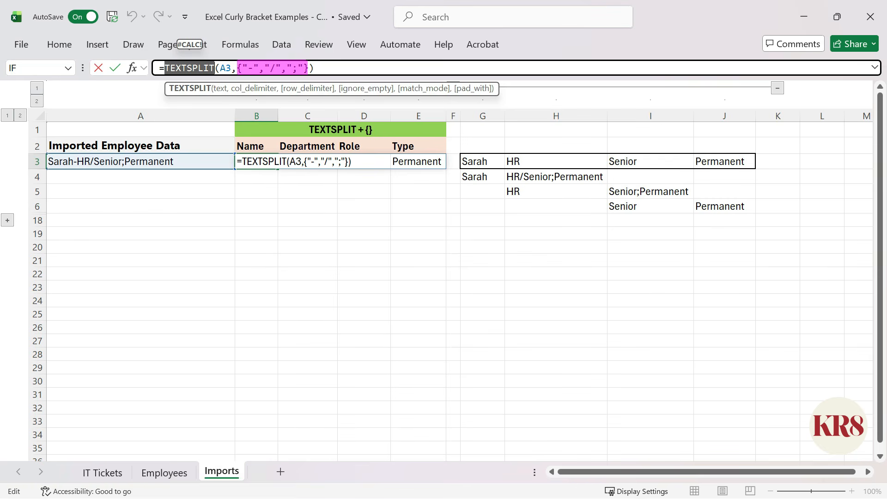
key(ctrl+Return)
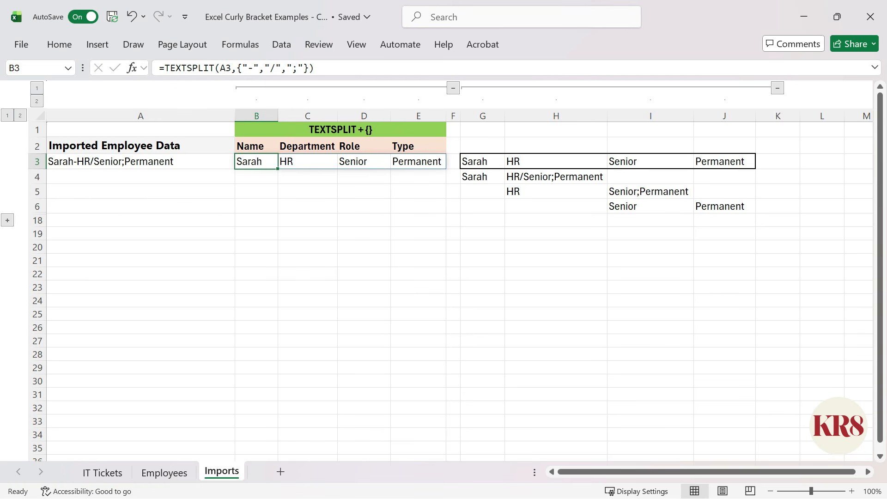
Step: Try to split A3 with Text to Columns as delimited data, using the semicolon and a hyphen as the other delimiter
click(140, 161)
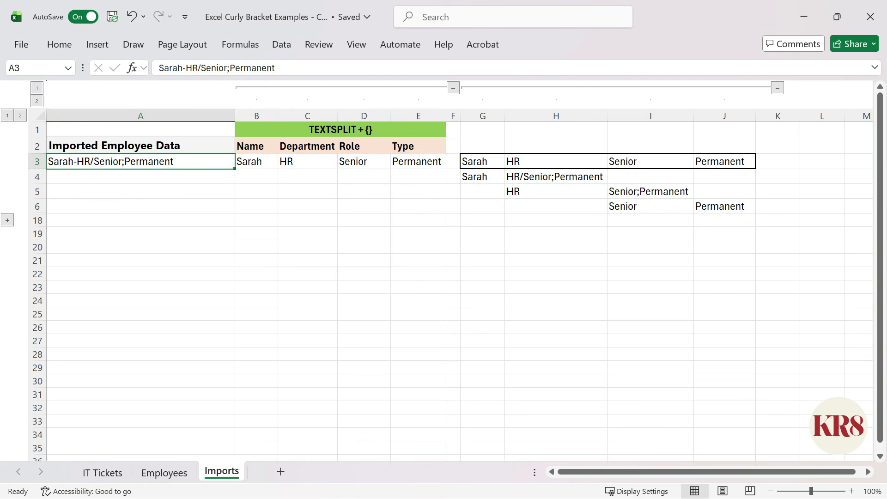
click(281, 44)
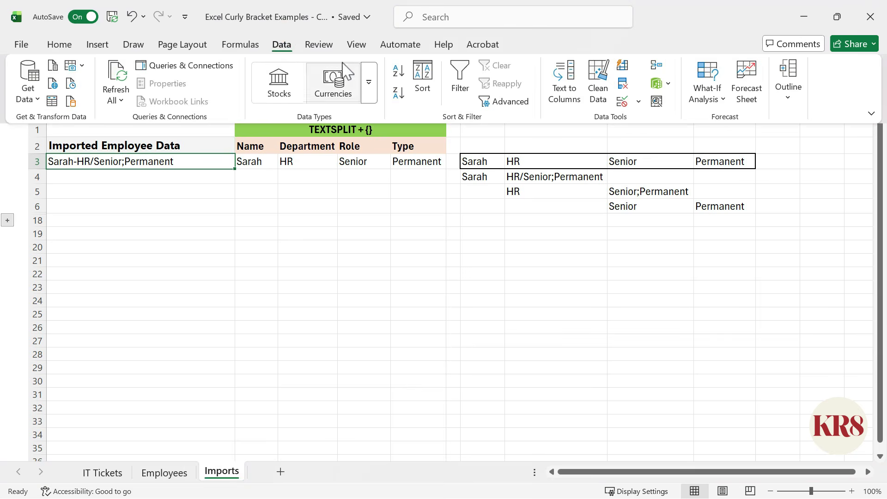
click(579, 103)
drag(591, 143, 485, 96)
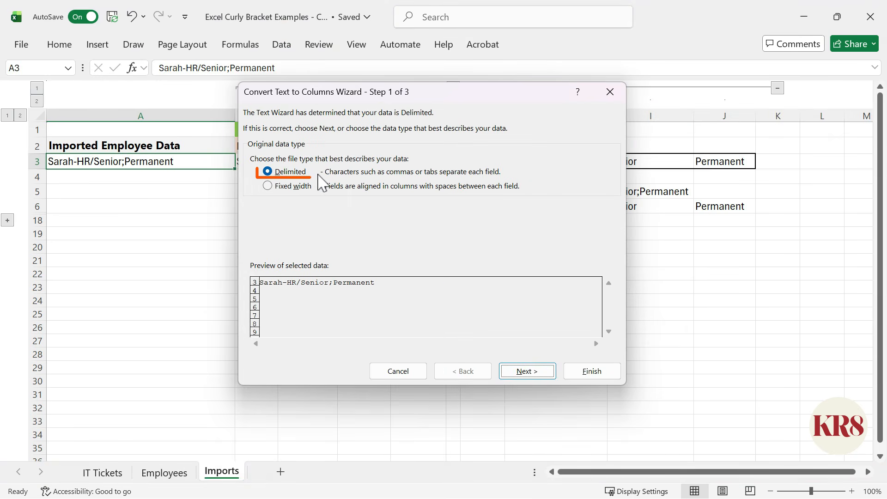
click(527, 370)
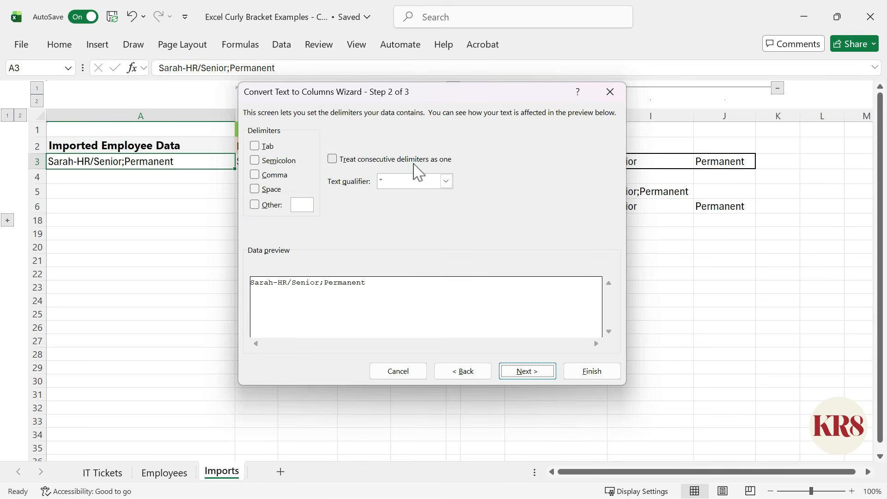
click(255, 160)
click(302, 205)
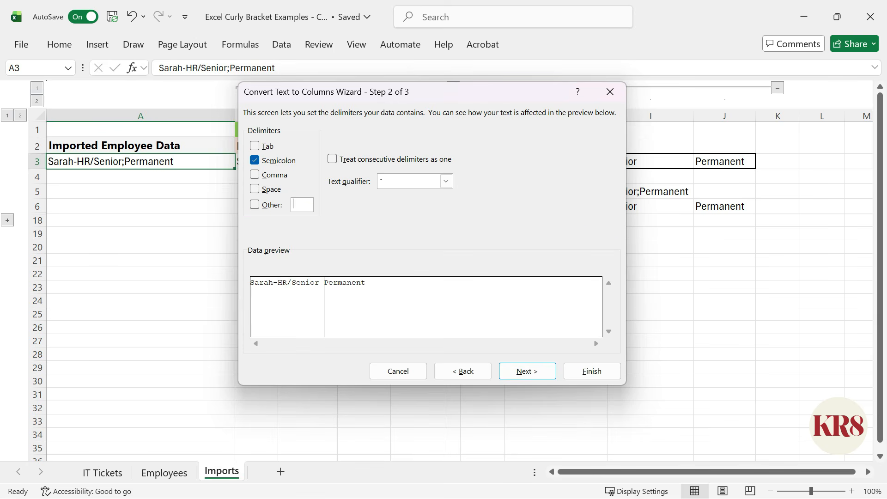
text(-)
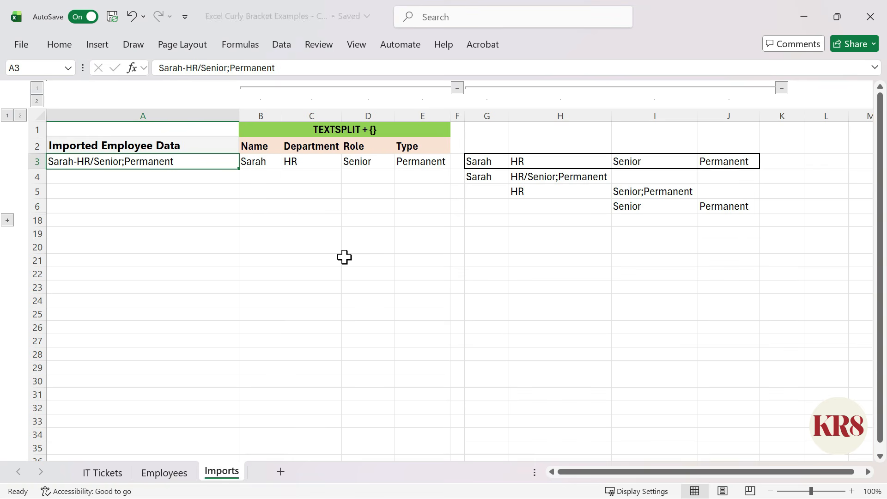
Step: Expand the grouped rows 7 to 17 and enter =TEXTSPLIT(A9,{"Length: ","Width: ","Height: ","cm. ","cm"}) in B9
click(7, 220)
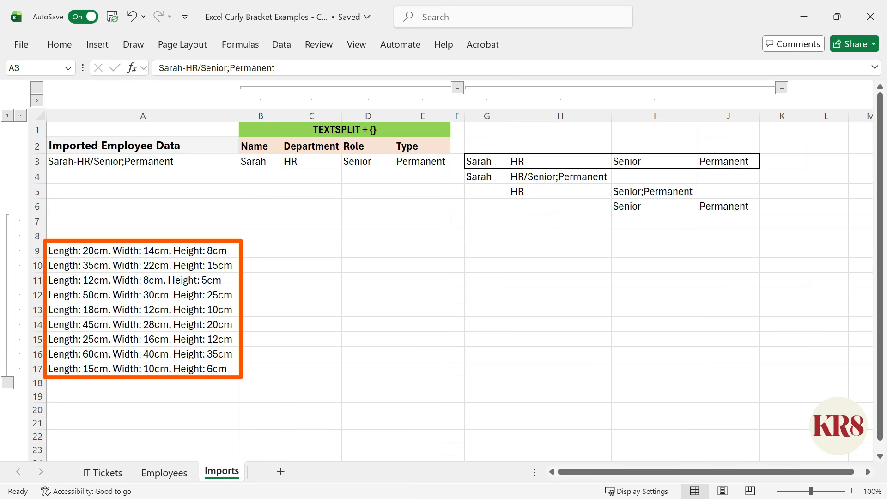
key(ctrl+c)
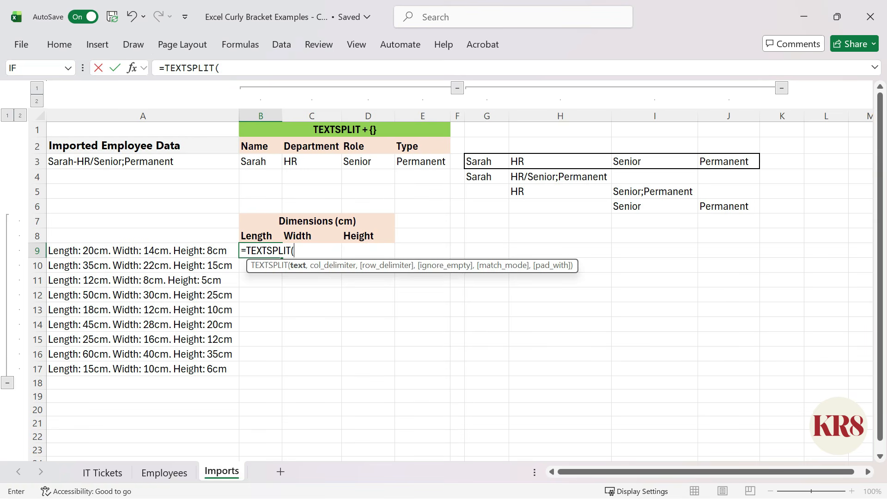
click(211, 252)
text(,)
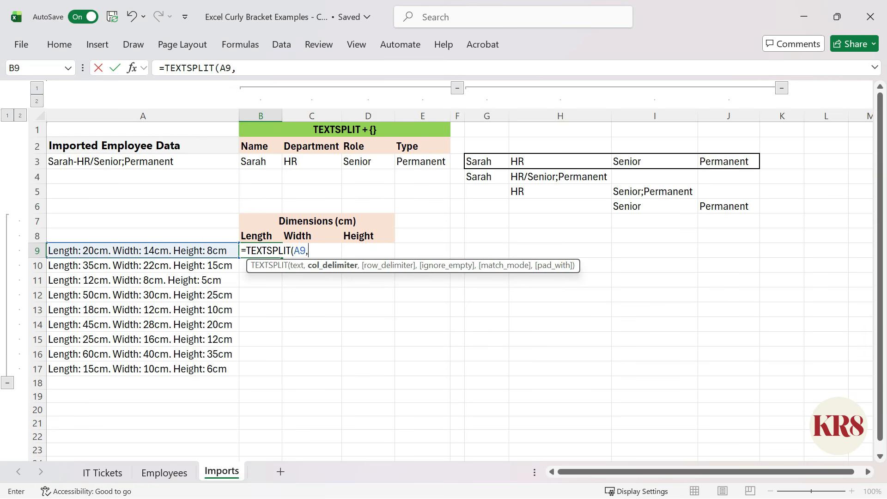
text({"Length)
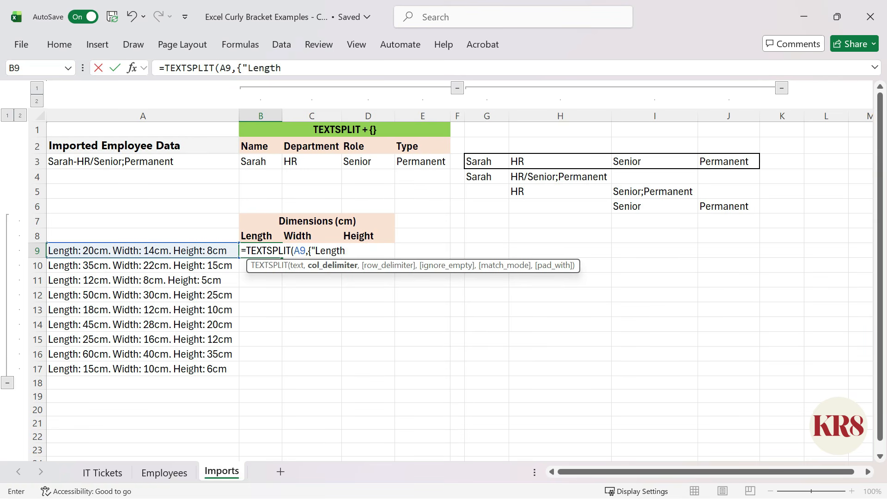
text(: ","Width: ","Height: ","c)
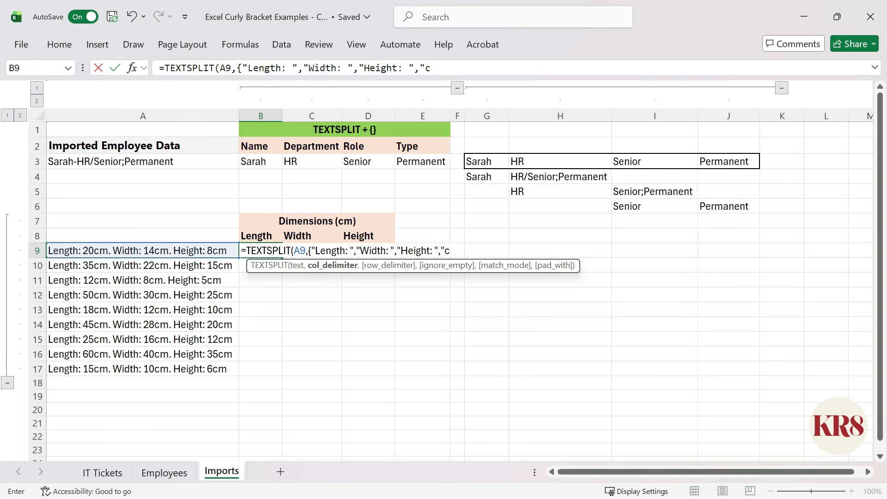
text(m. ","cm"}))
key(ctrl+Return)
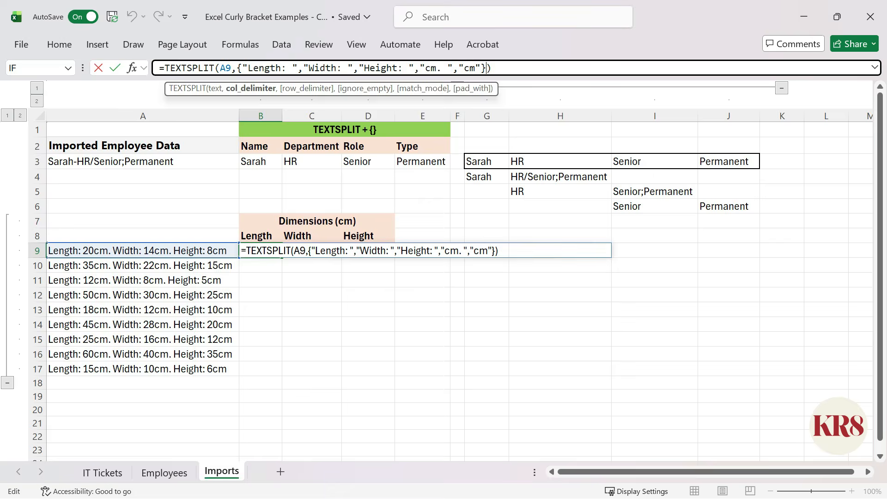
Step: Set the ignore_empty argument of B9's TEXTSPLIT formula to TRUE, skipping row_delimiter, and fill the formula down to B17
text(,,)
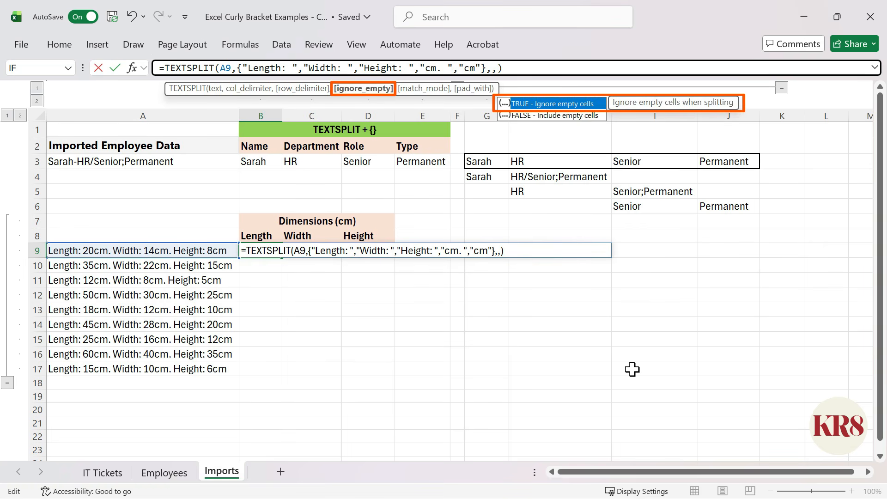
key(Tab)
key(ctrl+Return)
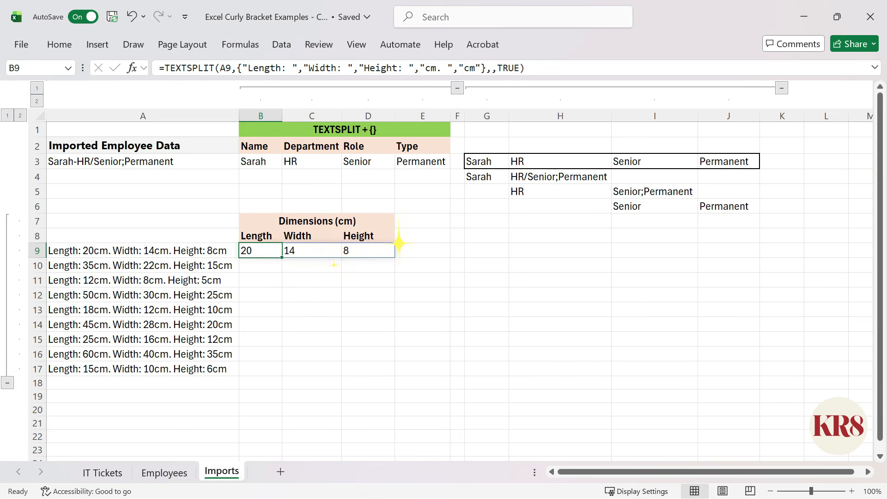
drag(282, 257, 279, 370)
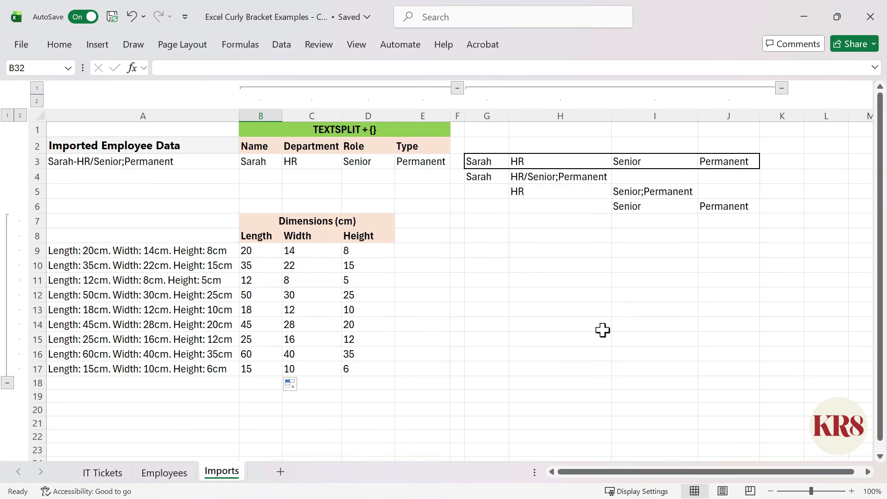